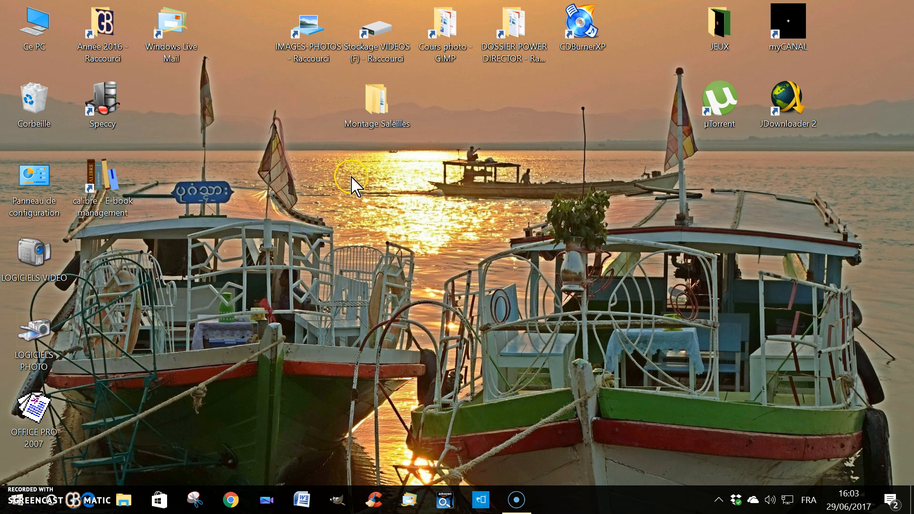
Open the Montage Saleilles folder on the desktop and examine the contents of its Projet and DVD subfolders.
{"action": "left_click", "coordinate": [379, 102]}
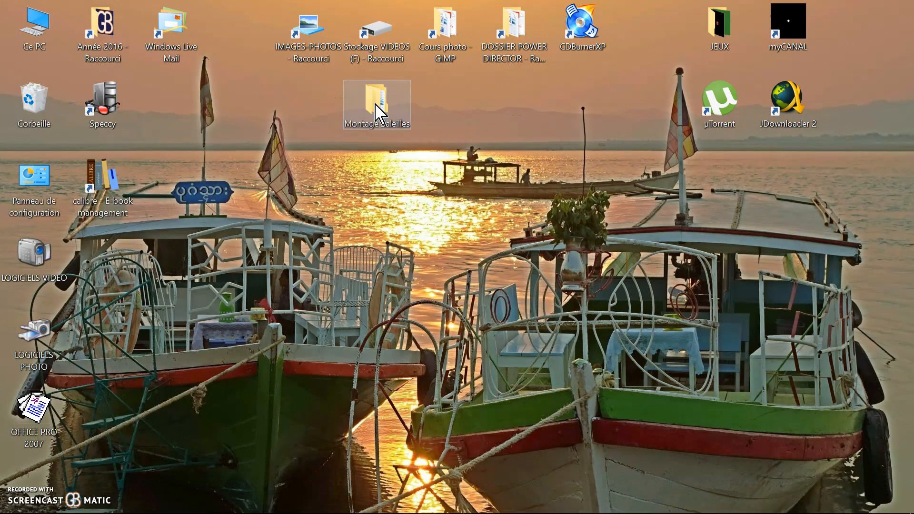
{"action": "double_click", "coordinate": [375, 104]}
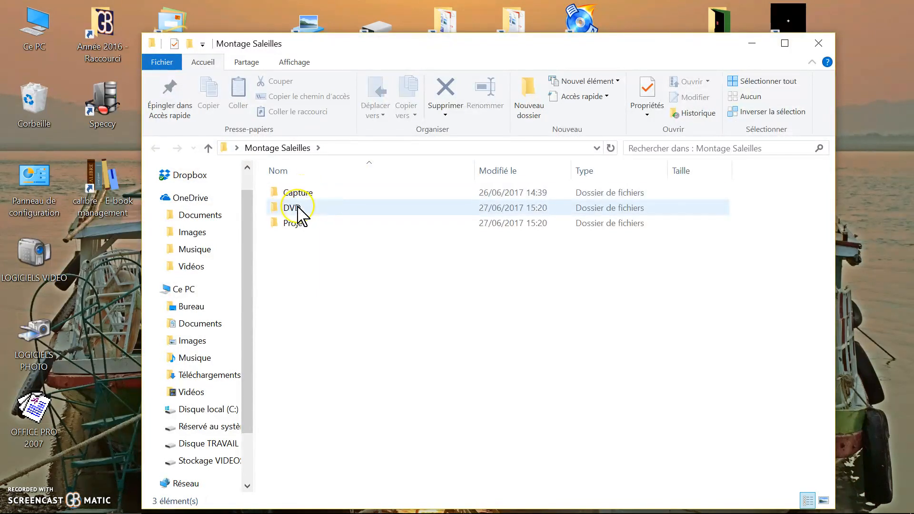
{"action": "left_click", "coordinate": [300, 224]}
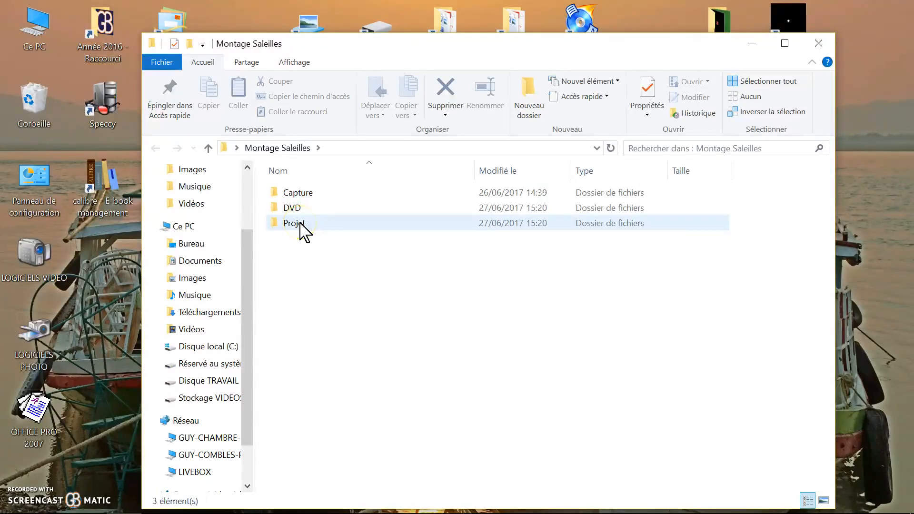
{"action": "mouse_move", "coordinate": [300, 224]}
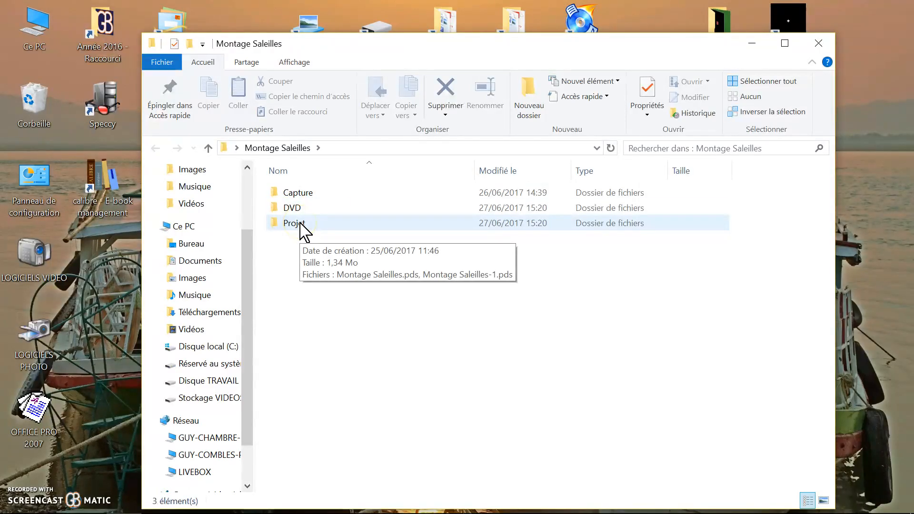
{"action": "left_click", "coordinate": [297, 210]}
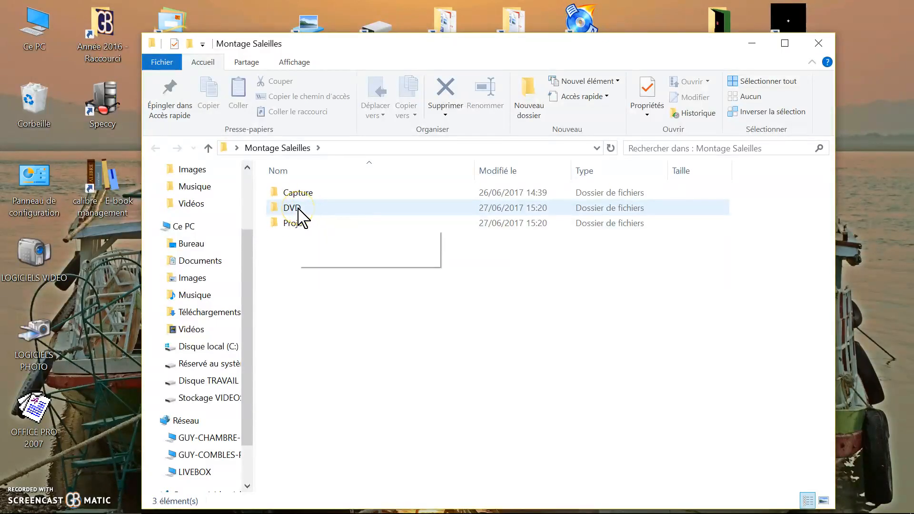
{"action": "mouse_move", "coordinate": [298, 210]}
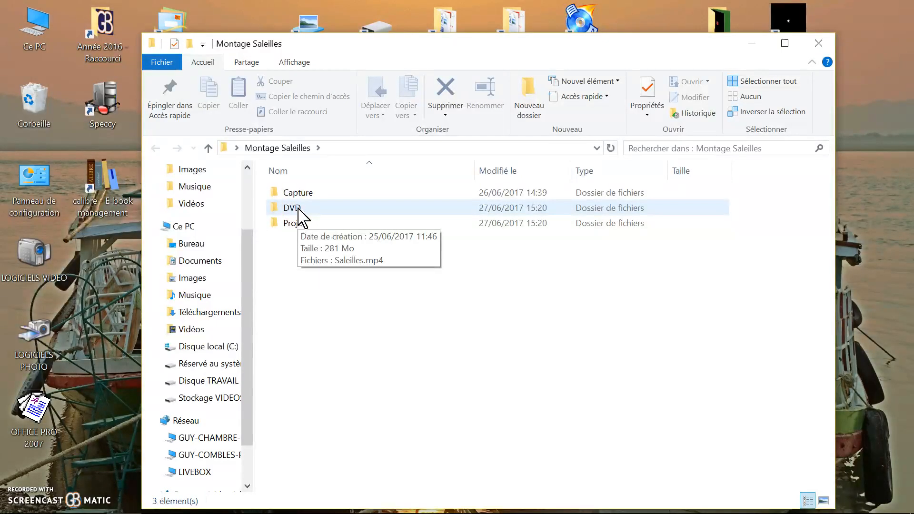
Open the Capture subfolder to review its video clips and photos, then close the file window.
{"action": "left_click", "coordinate": [300, 193]}
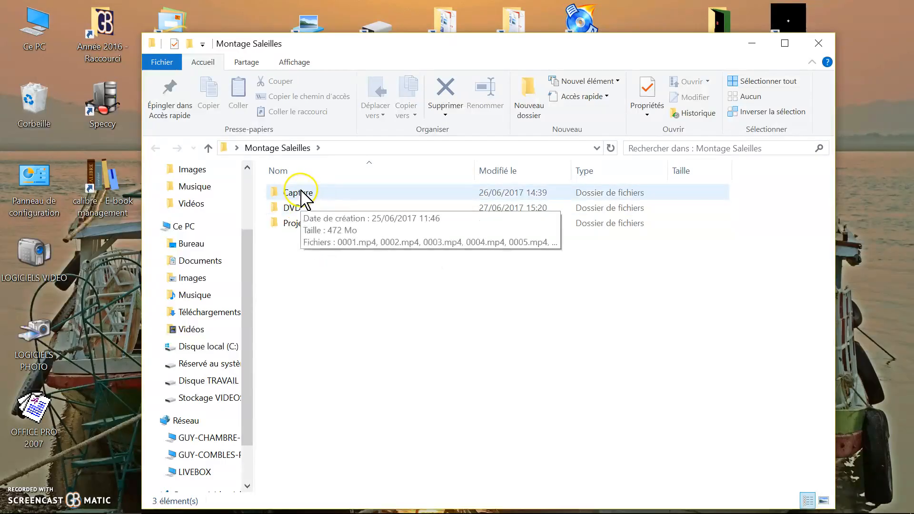
{"action": "double_click", "coordinate": [301, 192]}
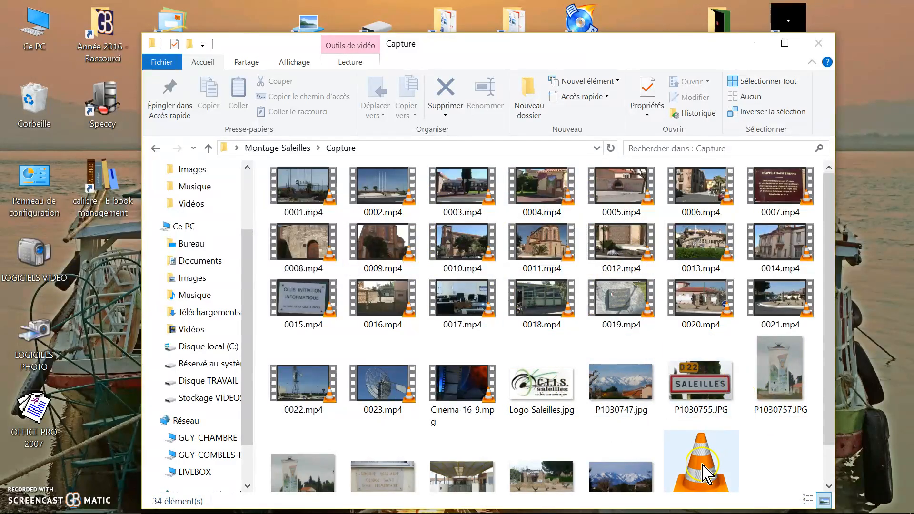
{"action": "mouse_move", "coordinate": [708, 472]}
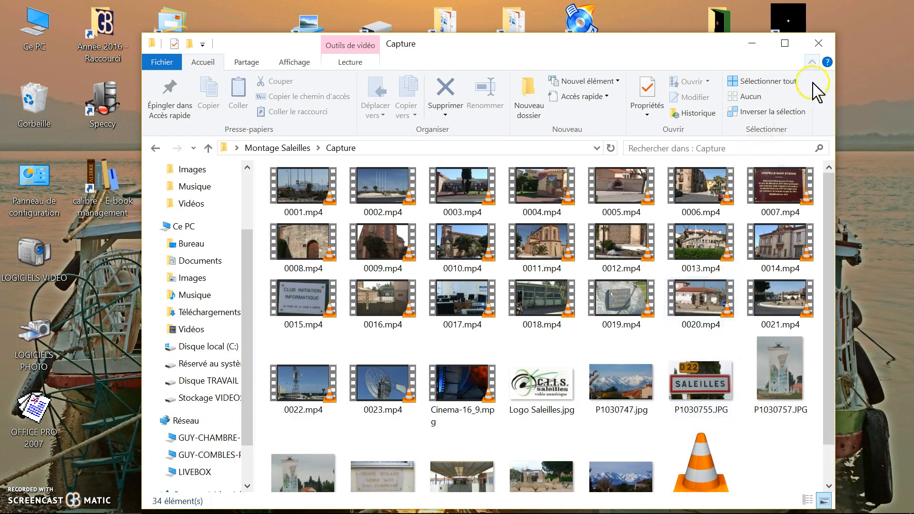
{"action": "left_click", "coordinate": [818, 42]}
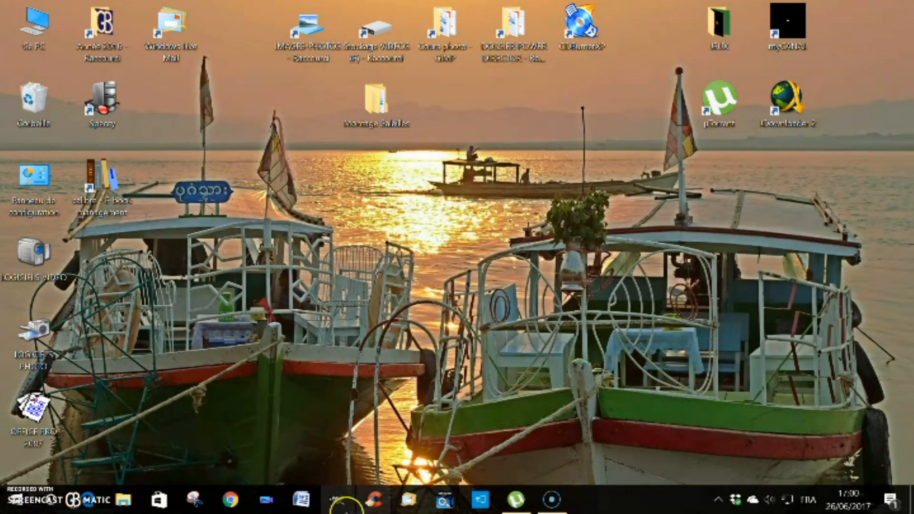
Launch PowerDirector and import the Capture media folder, including its subfolders, into the media library.
{"action": "left_click", "coordinate": [266, 500]}
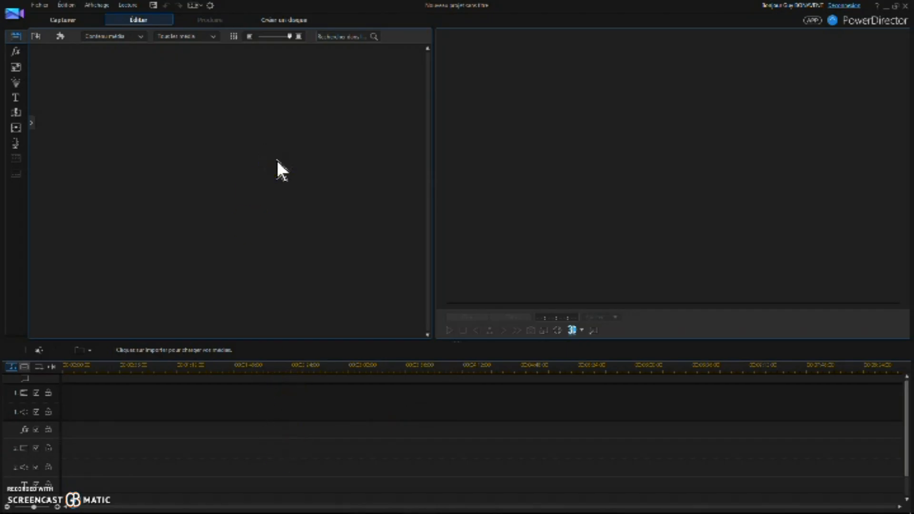
{"action": "left_click", "coordinate": [36, 37]}
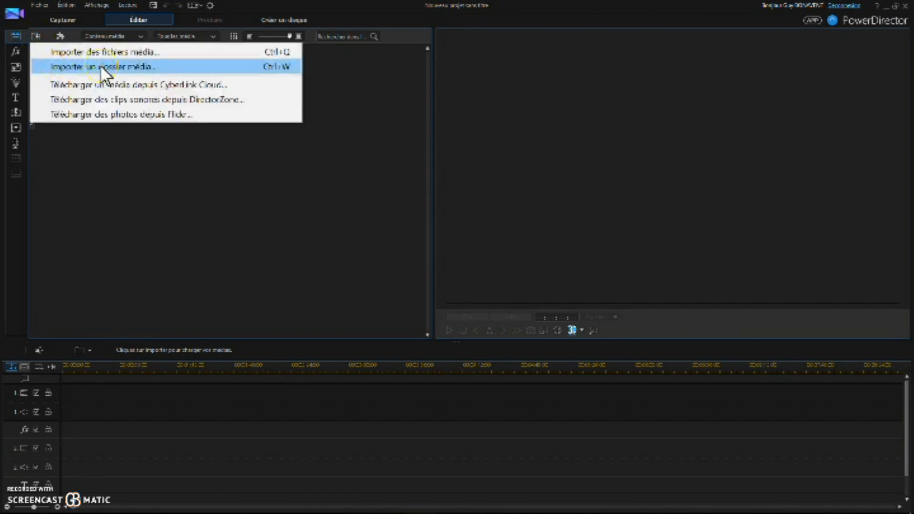
{"action": "left_click", "coordinate": [100, 65]}
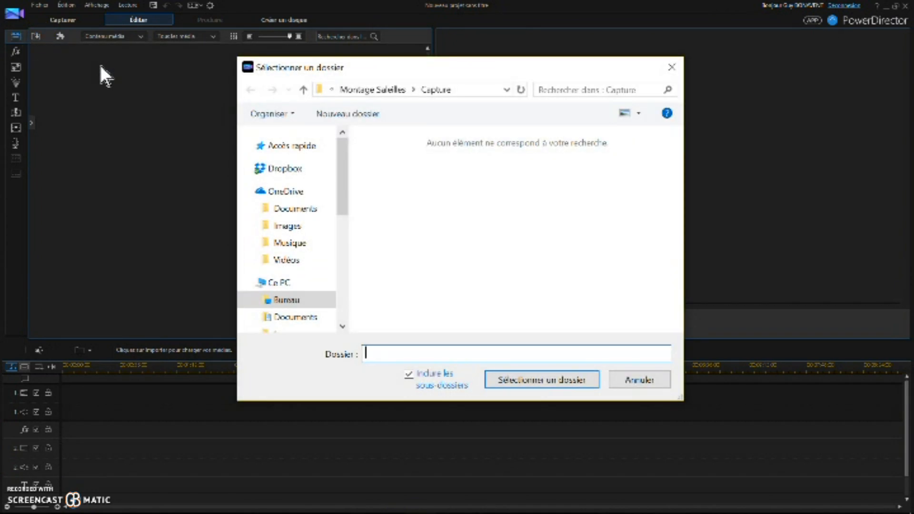
{"action": "left_click", "coordinate": [435, 93]}
{"action": "left_click", "coordinate": [540, 376]}
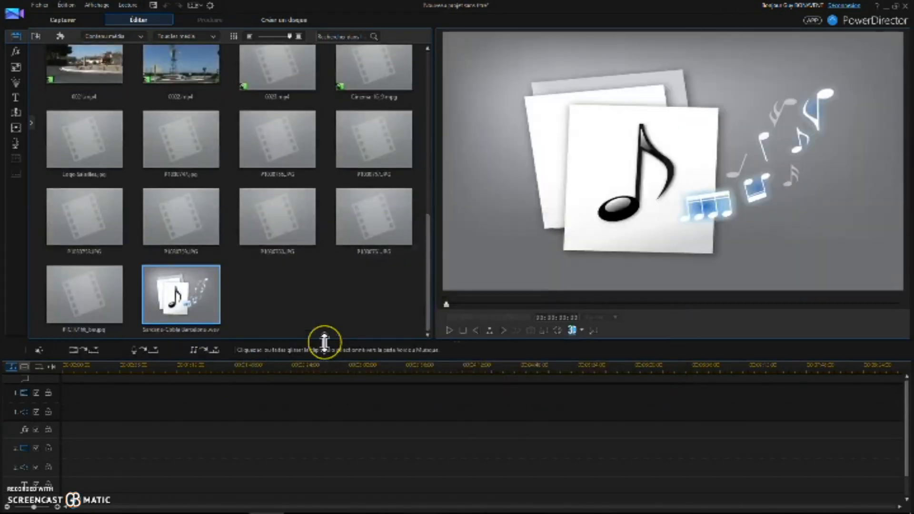
Select clips 0001.mp4 through 0023.mp4 in the media library and place them on the video track of the timeline.
{"action": "left_click_drag", "start_coordinate": [425, 275], "coordinate": [431, 29]}
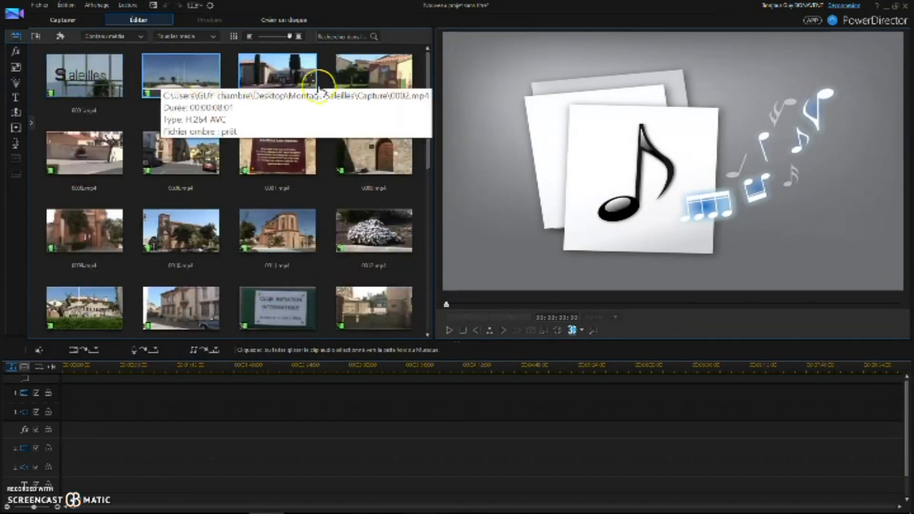
{"action": "left_click_drag", "start_coordinate": [427, 124], "coordinate": [422, 355]}
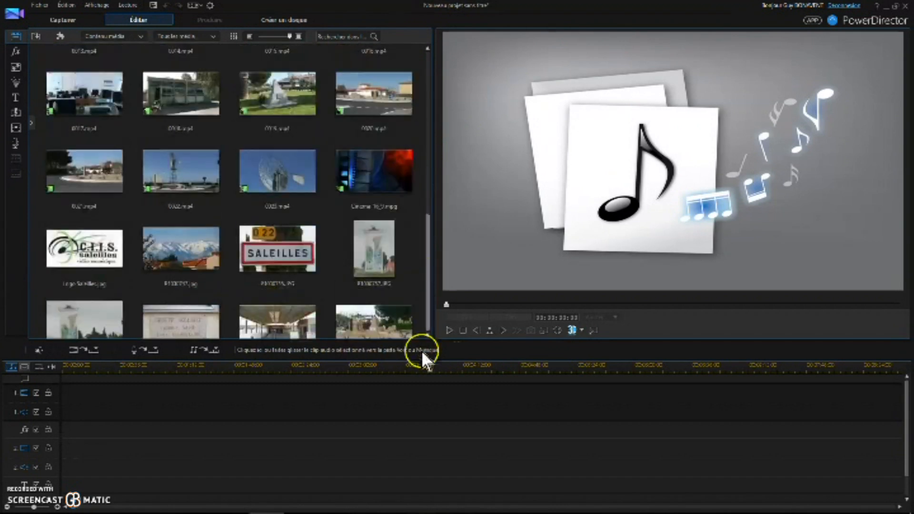
{"action": "left_click_drag", "start_coordinate": [424, 317], "coordinate": [432, 78]}
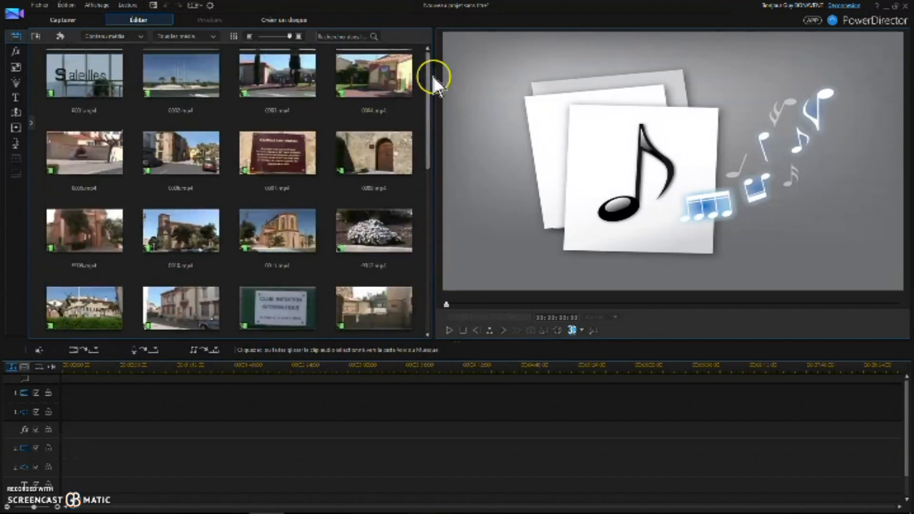
{"action": "left_click", "coordinate": [85, 78]}
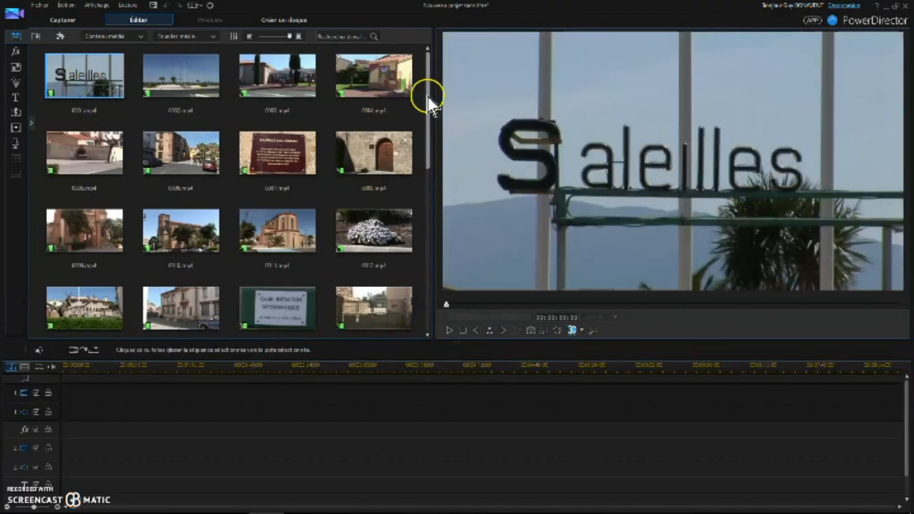
{"action": "left_click_drag", "start_coordinate": [428, 98], "coordinate": [332, 184]}
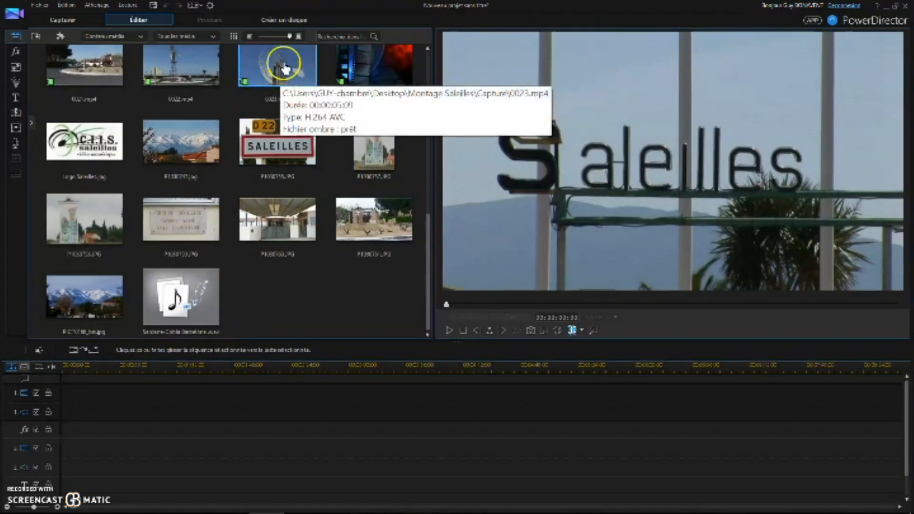
{"action": "left_click", "coordinate": [249, 72], "text": "shift"}
{"action": "mouse_move", "coordinate": [248, 71]}
{"action": "left_mouse_down"}
{"action": "mouse_move", "coordinate": [256, 58]}
{"action": "mouse_move", "coordinate": [131, 375]}
{"action": "mouse_move", "coordinate": [78, 396]}
{"action": "mouse_move", "coordinate": [56, 393]}
{"action": "mouse_move", "coordinate": [10, 435]}
{"action": "left_mouse_up"}
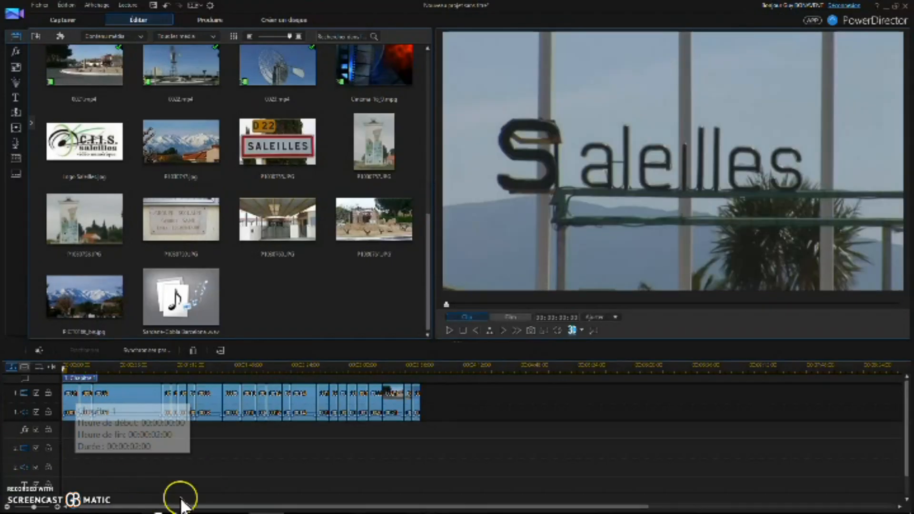
Save the project as Montage Saleilles in the Projet folder.
{"action": "left_click", "coordinate": [205, 465]}
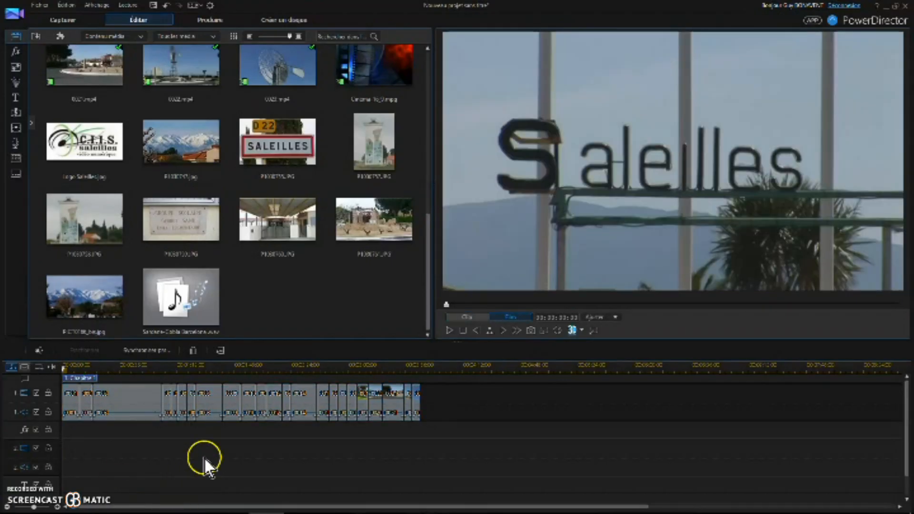
{"action": "left_click", "coordinate": [51, 367]}
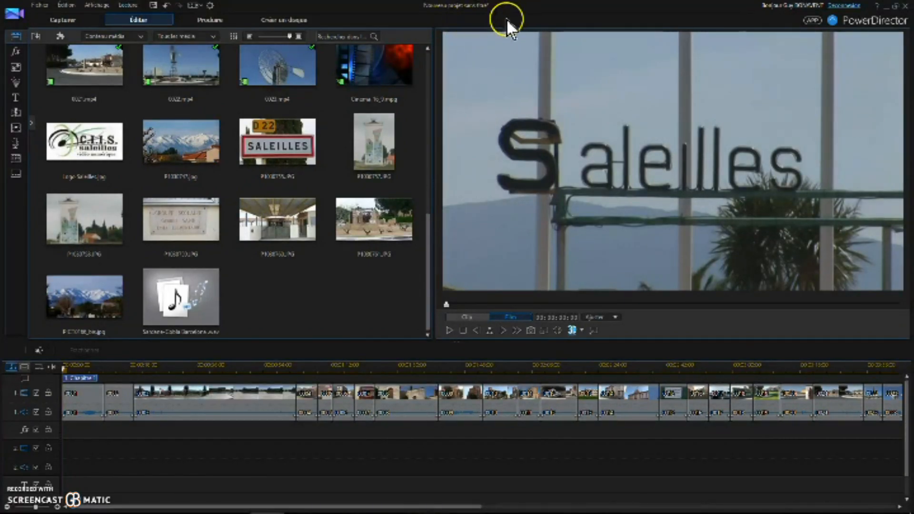
{"action": "left_click", "coordinate": [38, 5]}
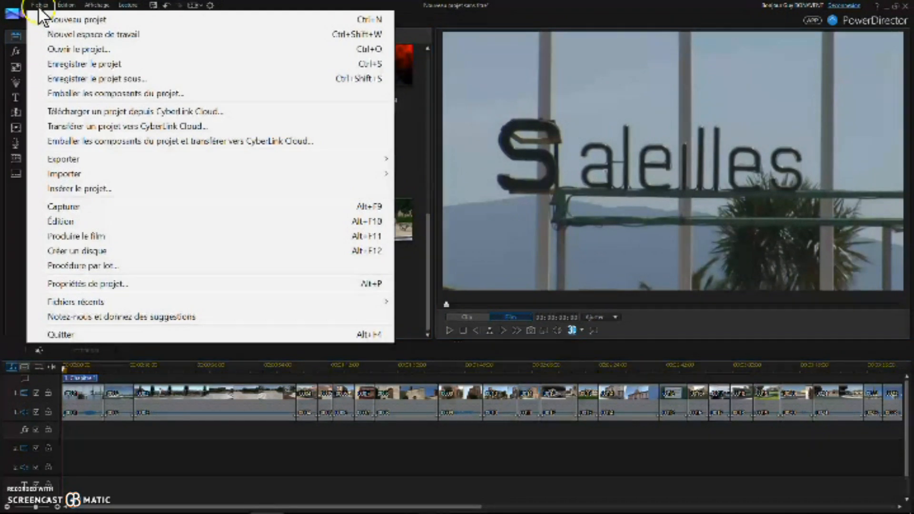
{"action": "left_click", "coordinate": [84, 78]}
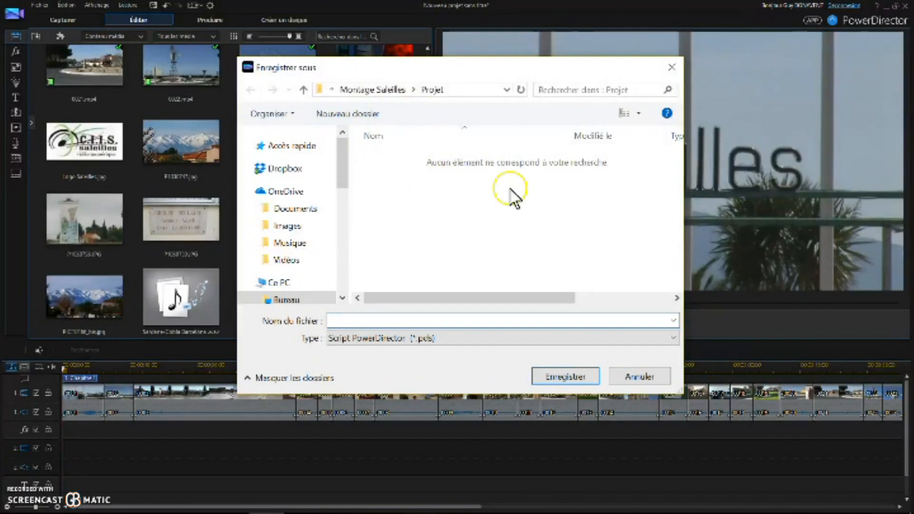
{"action": "type", "text": "Mo"}
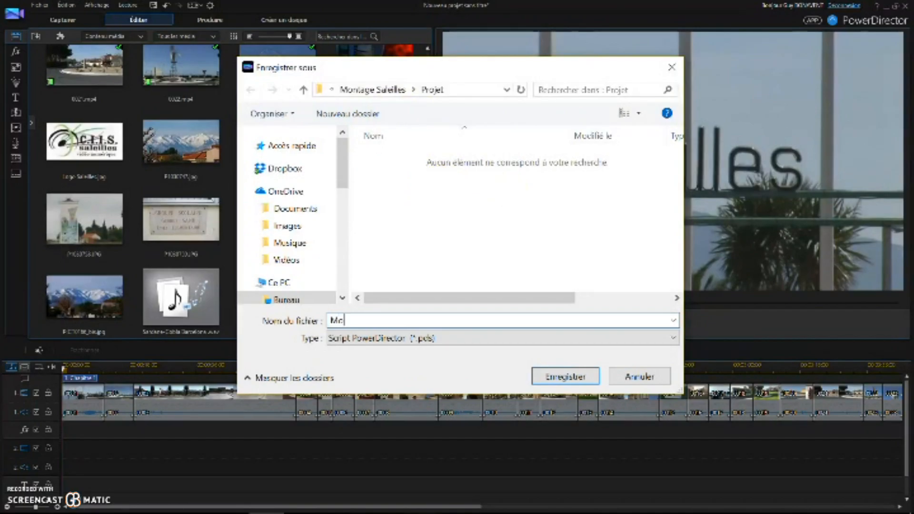
{"action": "type", "text": "ntag"}
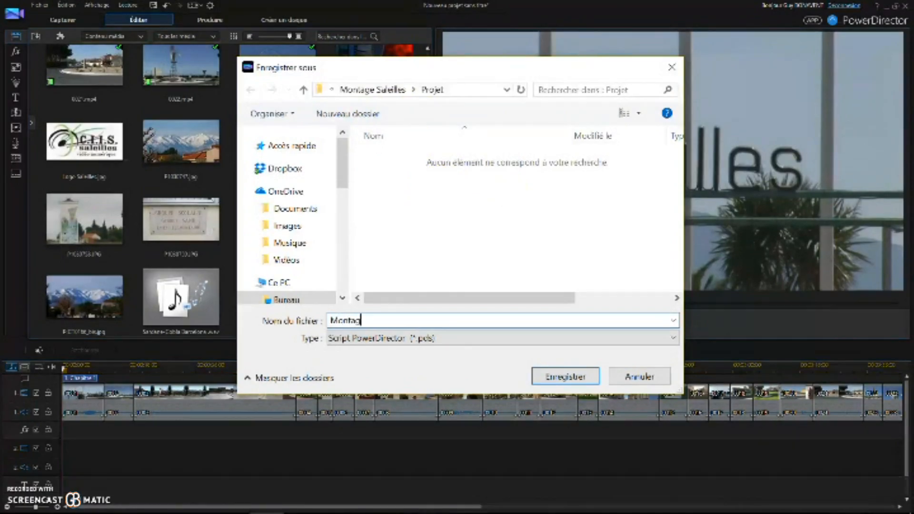
{"action": "type", "text": "e Sa"}
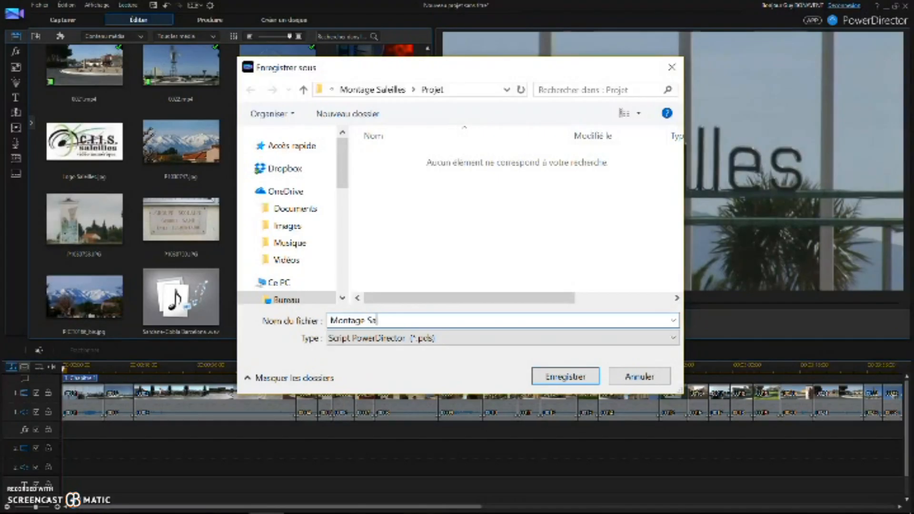
{"action": "type", "text": "leilles"}
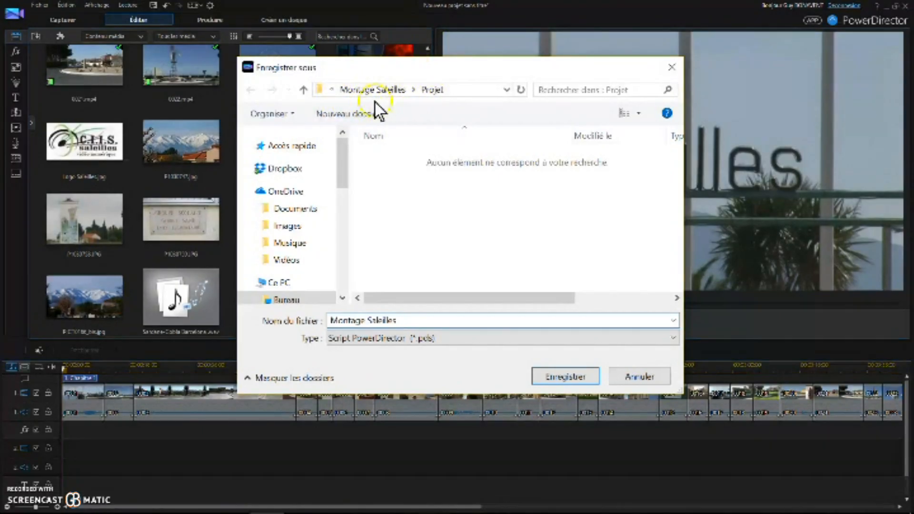
{"action": "left_click", "coordinate": [557, 378]}
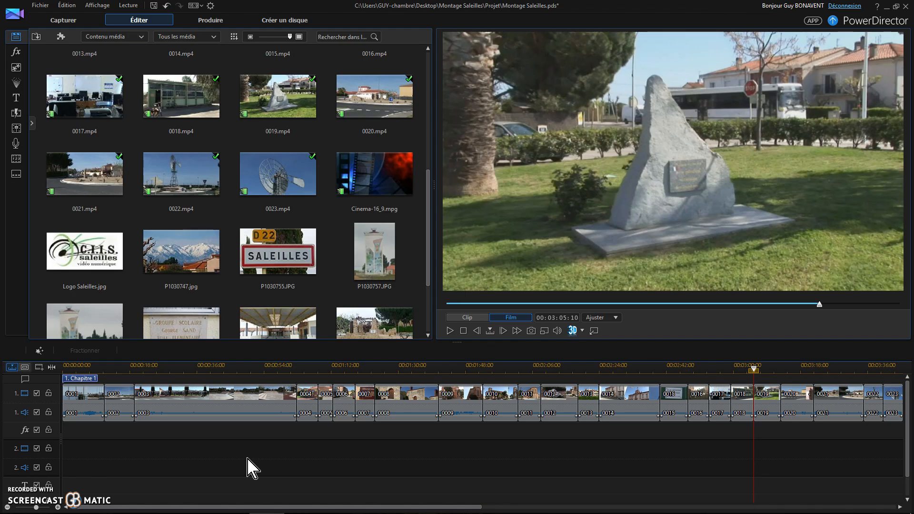
Delete clip 0019 from the timeline and fill the gap it leaves.
{"action": "left_click", "coordinate": [772, 409]}
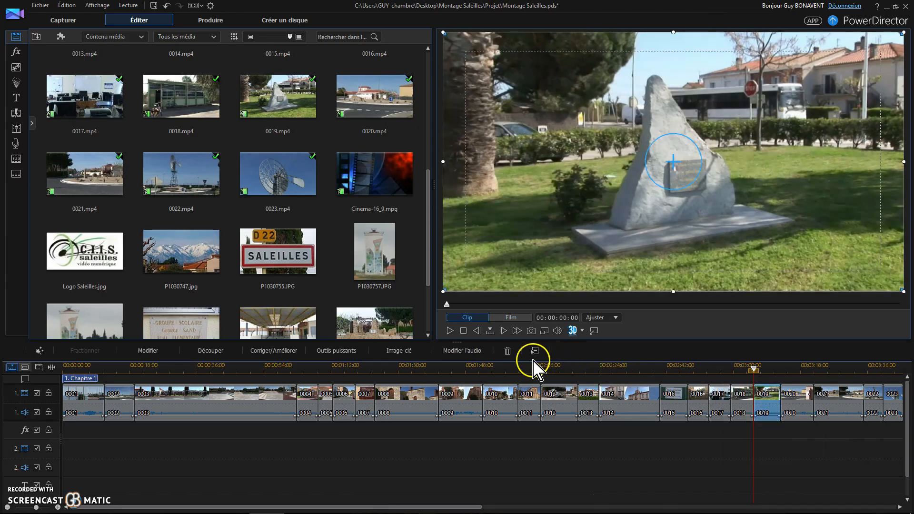
{"action": "left_click", "coordinate": [508, 352]}
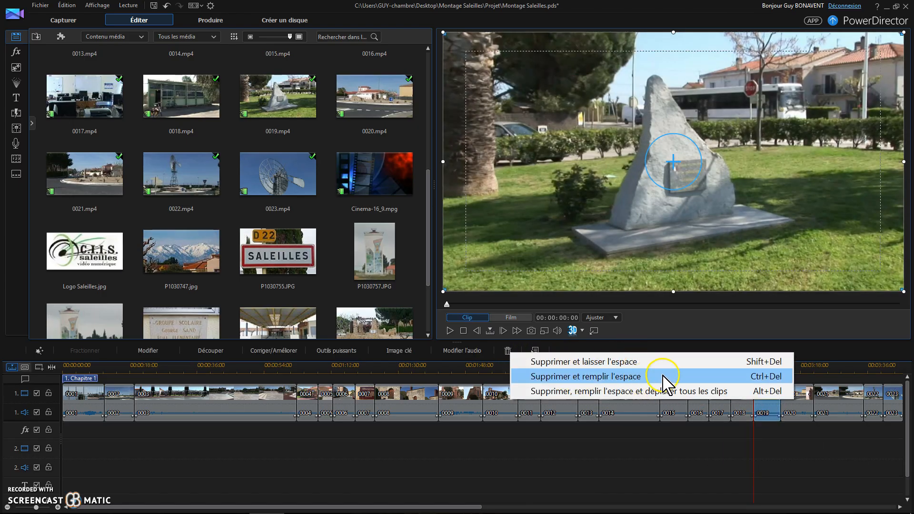
{"action": "left_click", "coordinate": [590, 381]}
{"action": "left_click", "coordinate": [757, 406]}
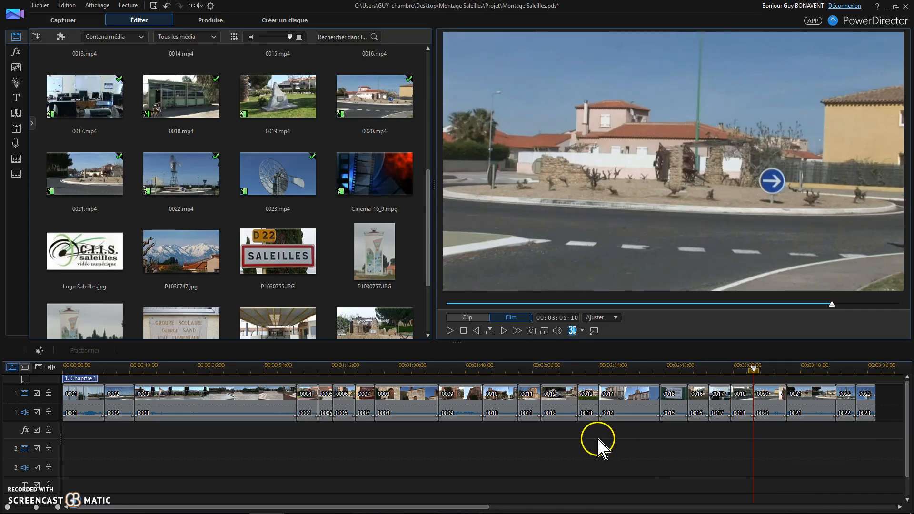
Move clip 0013 earlier on the timeline, inserting it at the position of clip 0007.
{"action": "left_click_drag", "start_coordinate": [591, 409], "coordinate": [371, 403]}
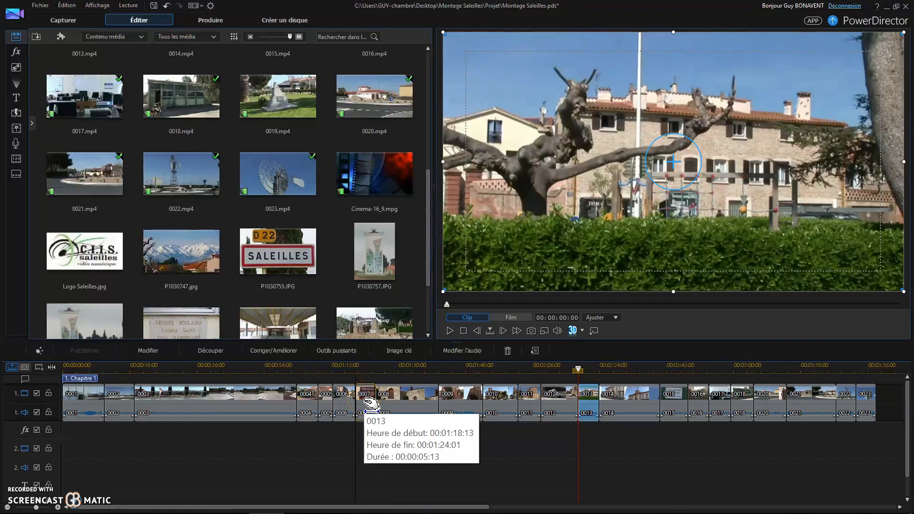
{"action": "left_click_drag", "start_coordinate": [364, 398], "coordinate": [368, 404]}
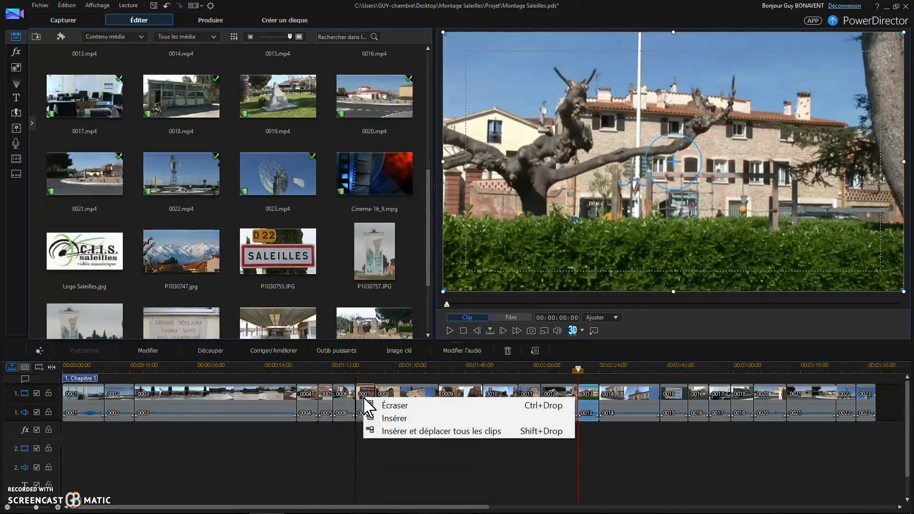
{"action": "left_click", "coordinate": [393, 423]}
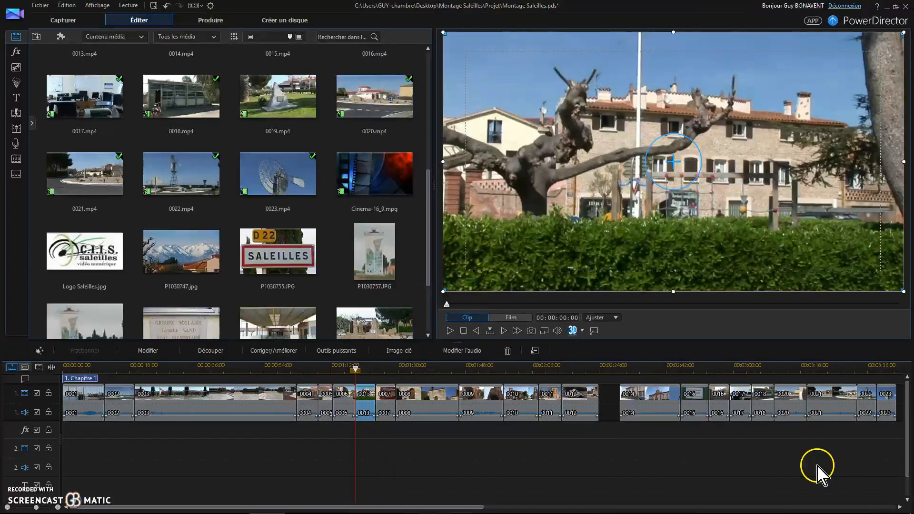
Select clips 0020 to 0023 at the end of the timeline and insert them right after clip 0002.
{"action": "left_click_drag", "start_coordinate": [780, 440], "coordinate": [890, 398]}
{"action": "left_click_drag", "start_coordinate": [787, 414], "coordinate": [205, 402]}
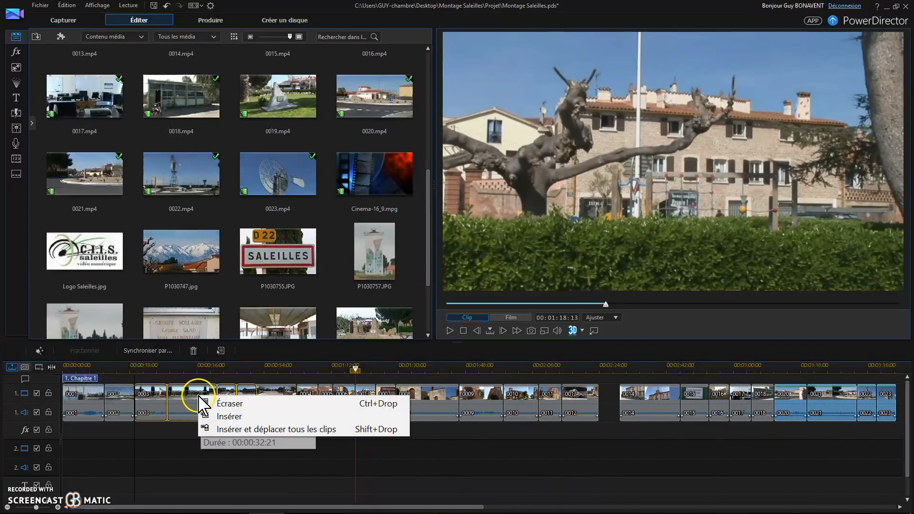
{"action": "left_click", "coordinate": [228, 417]}
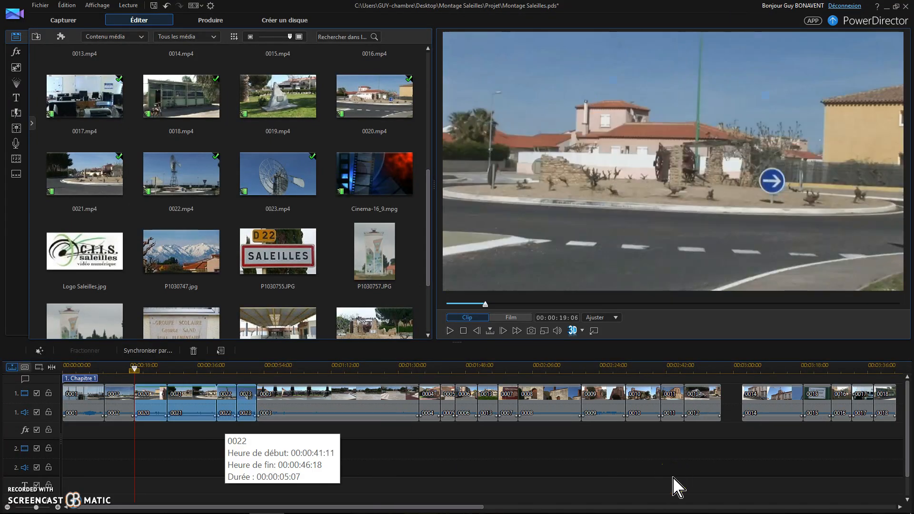
Move clip 0018 one place earlier, inserting it before clip 0017.
{"action": "mouse_move", "coordinate": [813, 513]}
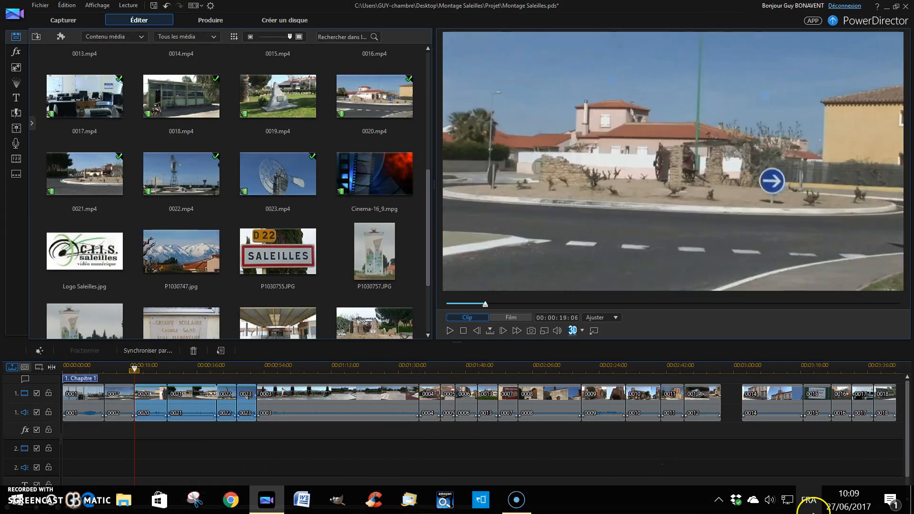
{"action": "left_click", "coordinate": [886, 406]}
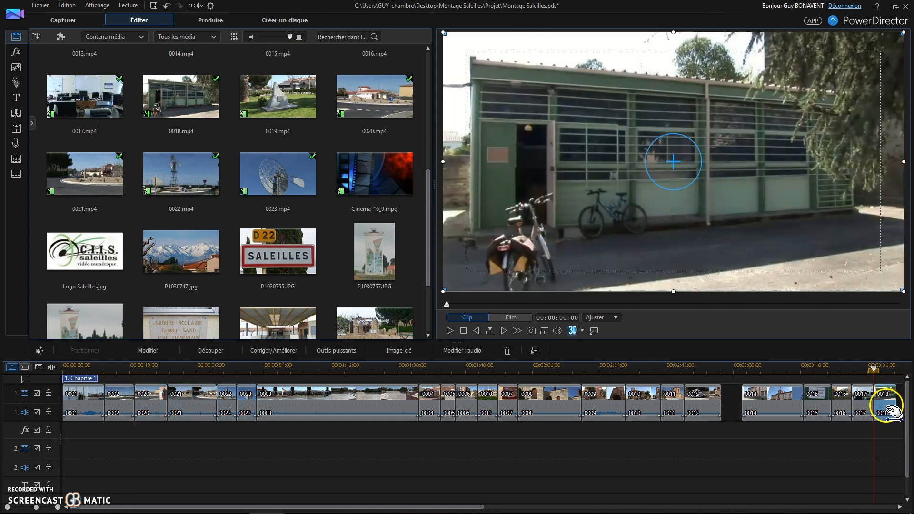
{"action": "left_click_drag", "start_coordinate": [885, 406], "coordinate": [868, 415]}
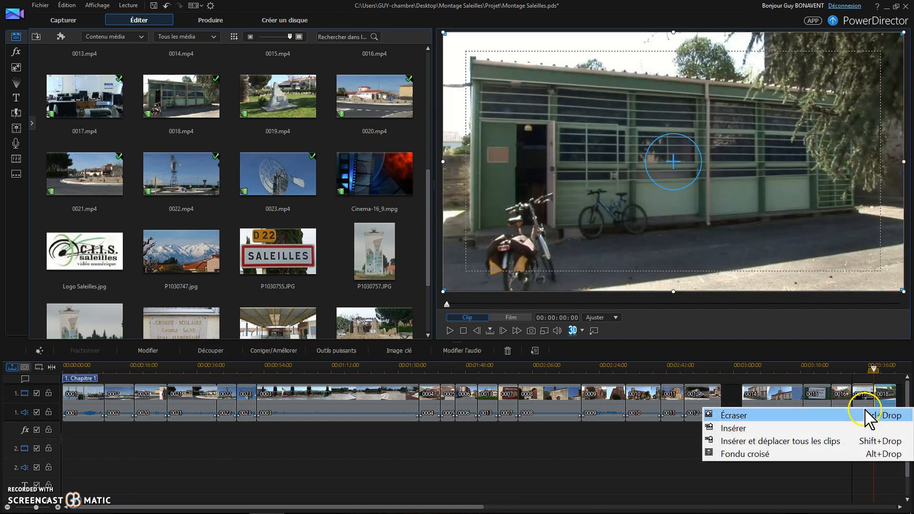
{"action": "left_click", "coordinate": [746, 429]}
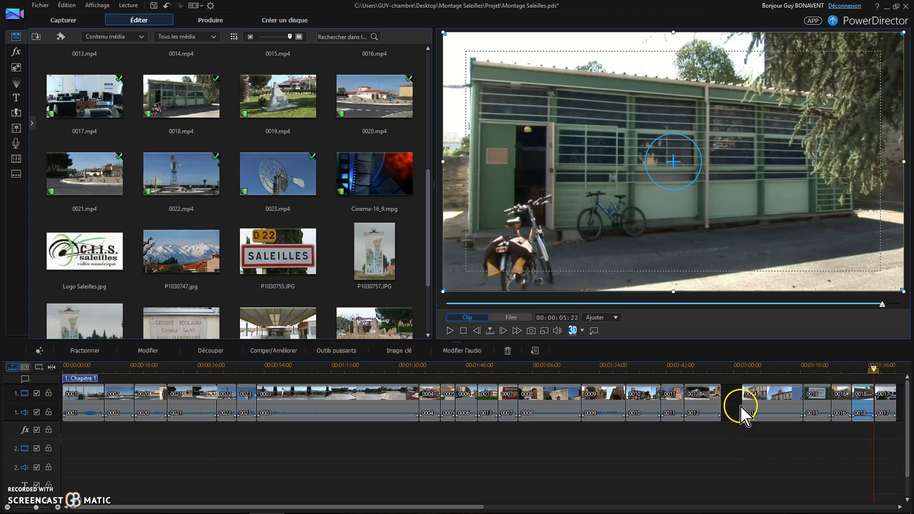
Select clips 0014 through the last clip and shift them left to close the gap after clip 0012.
{"action": "left_click_drag", "start_coordinate": [761, 451], "coordinate": [848, 427]}
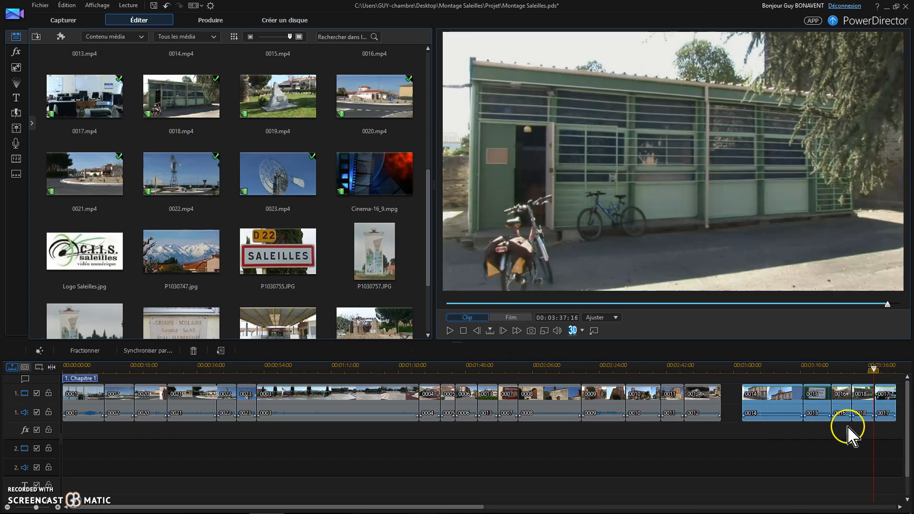
{"action": "left_click_drag", "start_coordinate": [786, 398], "coordinate": [728, 419]}
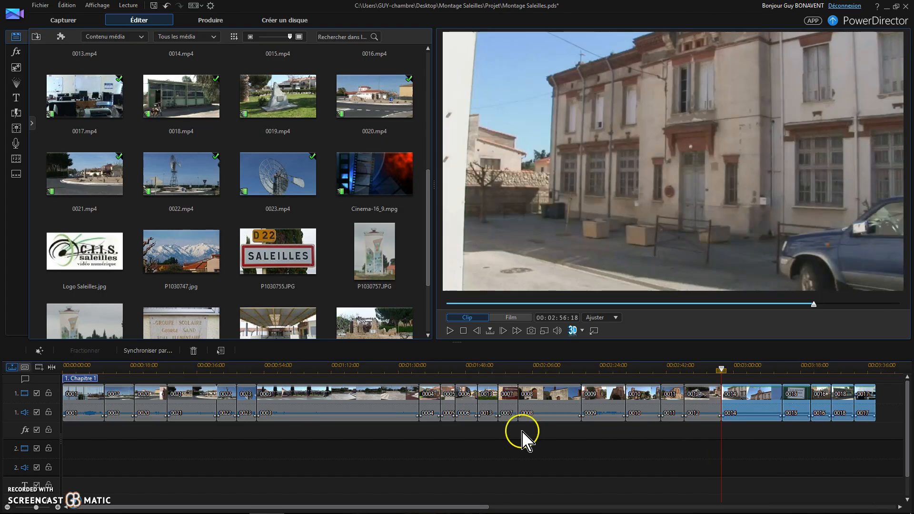
Deselect the clips and save the project.
{"action": "left_click", "coordinate": [511, 451]}
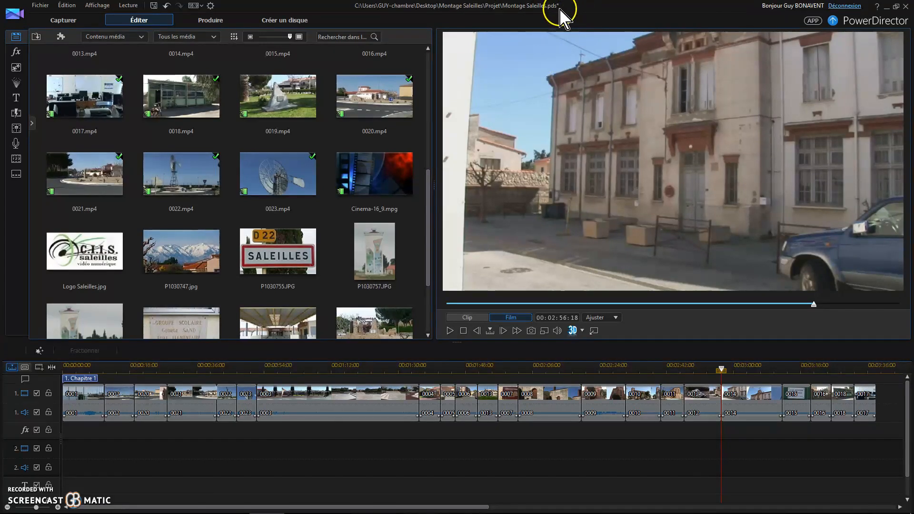
{"action": "left_click", "coordinate": [154, 5]}
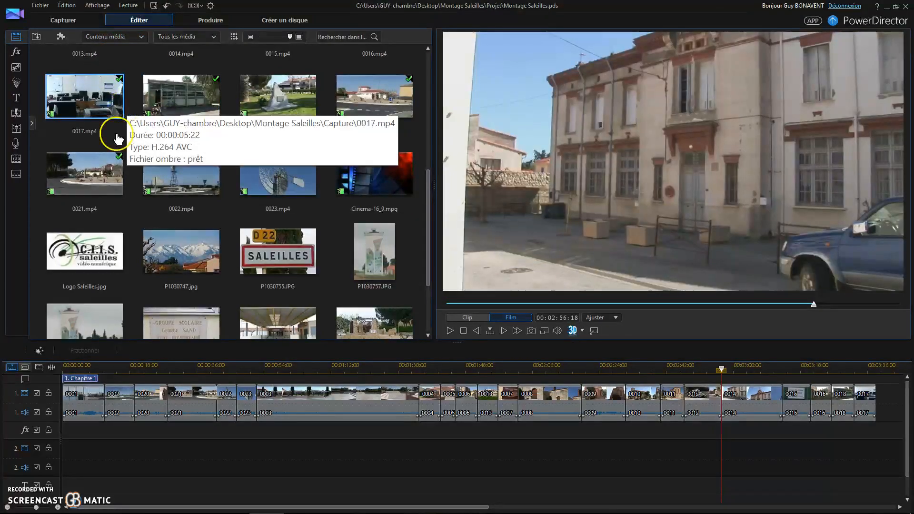
Split clip 0008 on the timeline at about 00:01:53:09.
{"action": "left_click", "coordinate": [26, 482]}
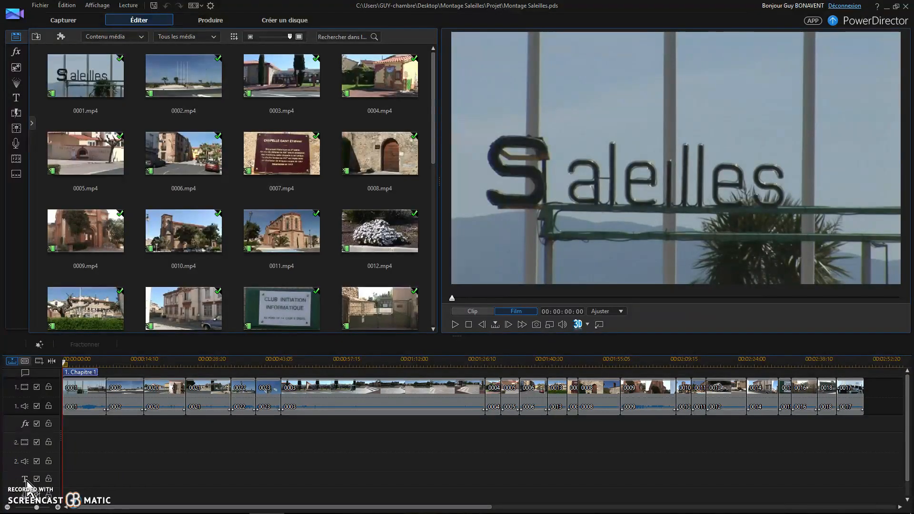
{"action": "left_click", "coordinate": [604, 404]}
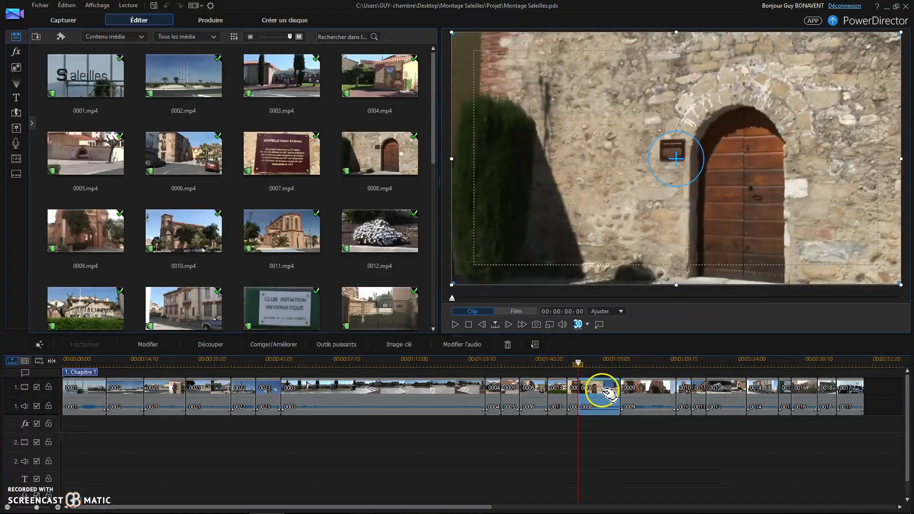
{"action": "left_click_drag", "start_coordinate": [578, 365], "coordinate": [594, 362]}
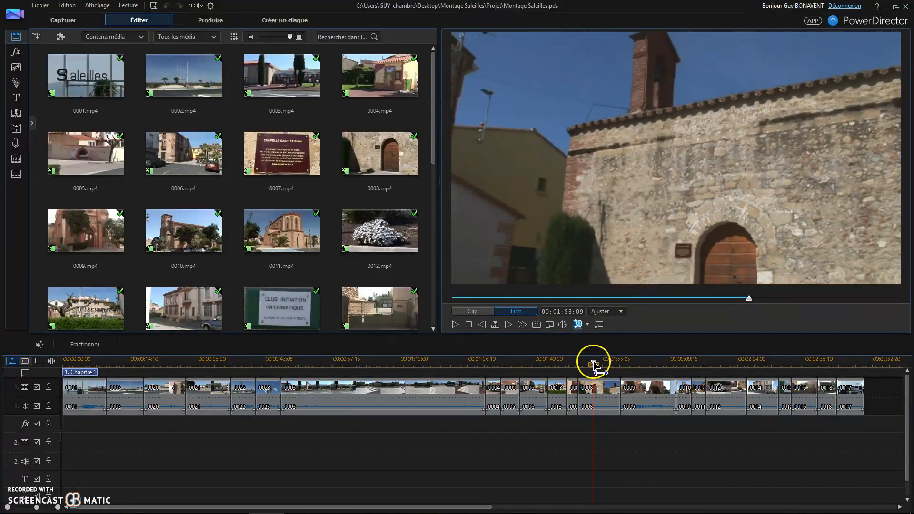
{"action": "left_click", "coordinate": [598, 390]}
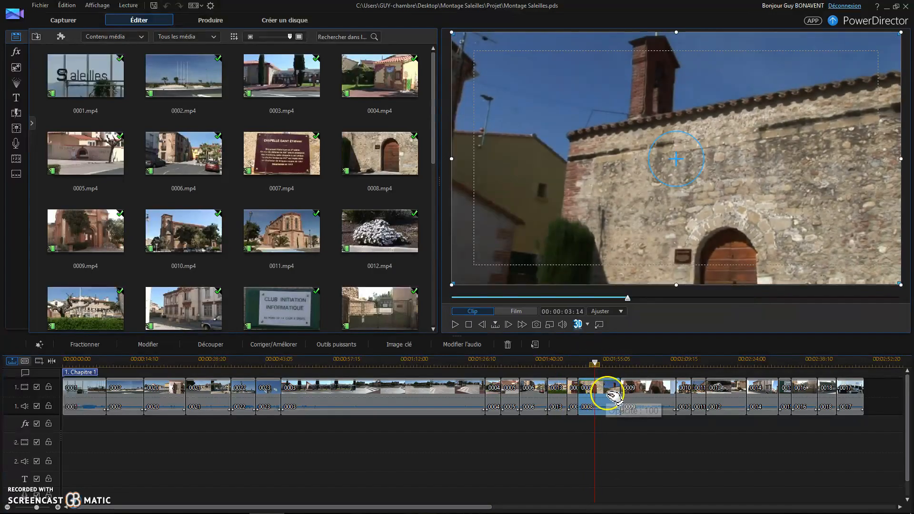
{"action": "left_click", "coordinate": [79, 343]}
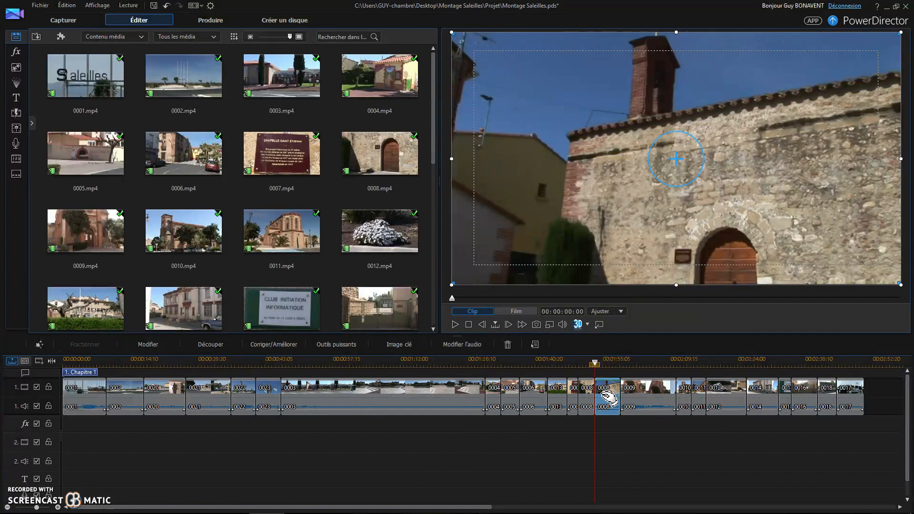
Delete the first part of the split clip 0008 and fill the gap it leaves.
{"action": "left_click", "coordinate": [586, 398]}
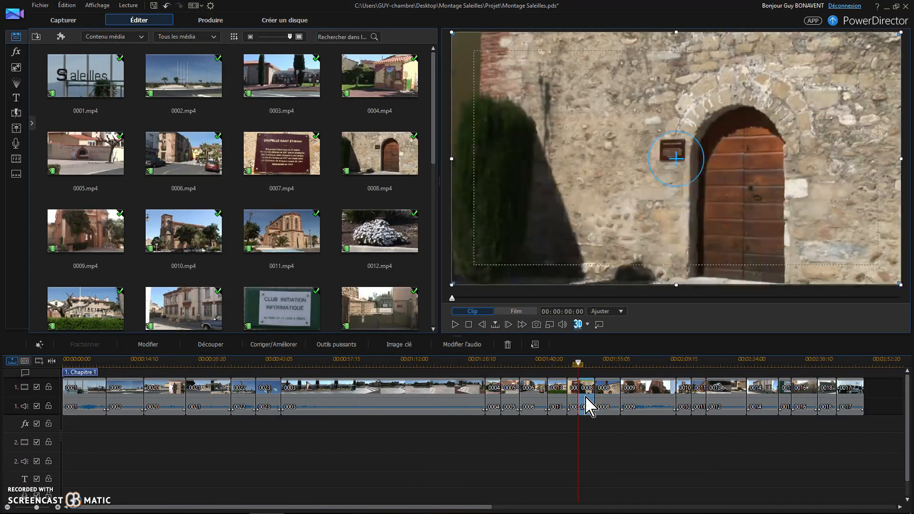
{"action": "left_click", "coordinate": [589, 388]}
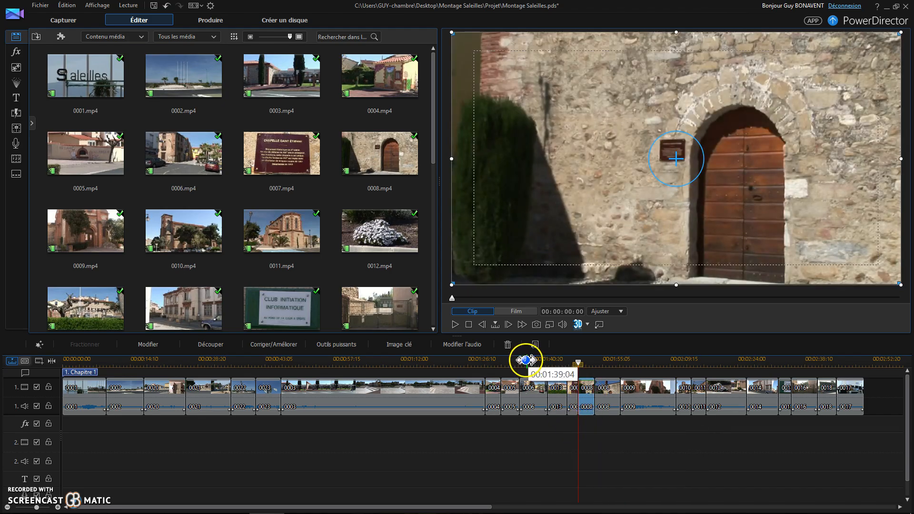
{"action": "left_click", "coordinate": [508, 345]}
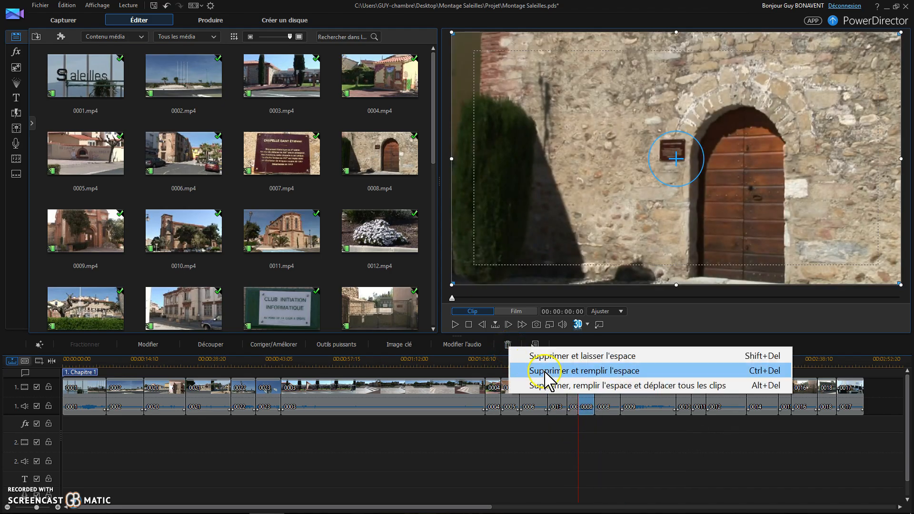
{"action": "left_click", "coordinate": [579, 373]}
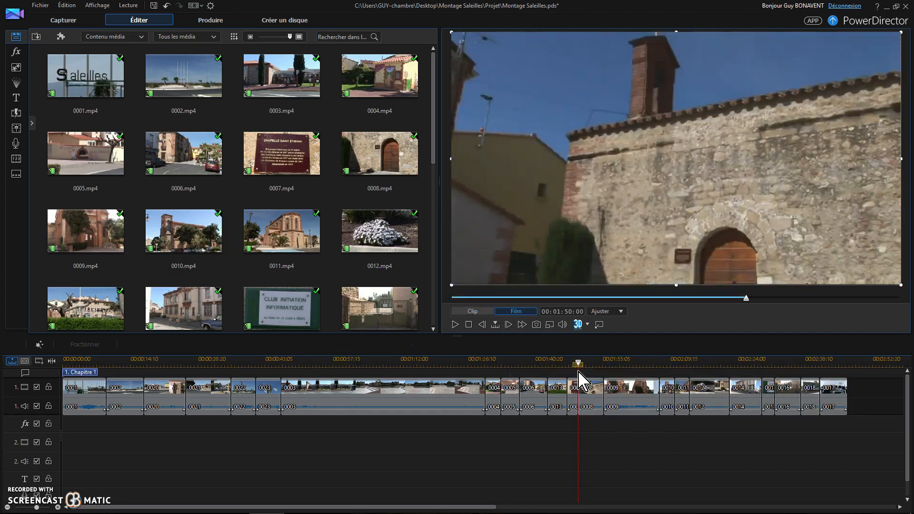
Trim the beginning of clip 0002, shifting the following clips along with it.
{"action": "left_click", "coordinate": [121, 396]}
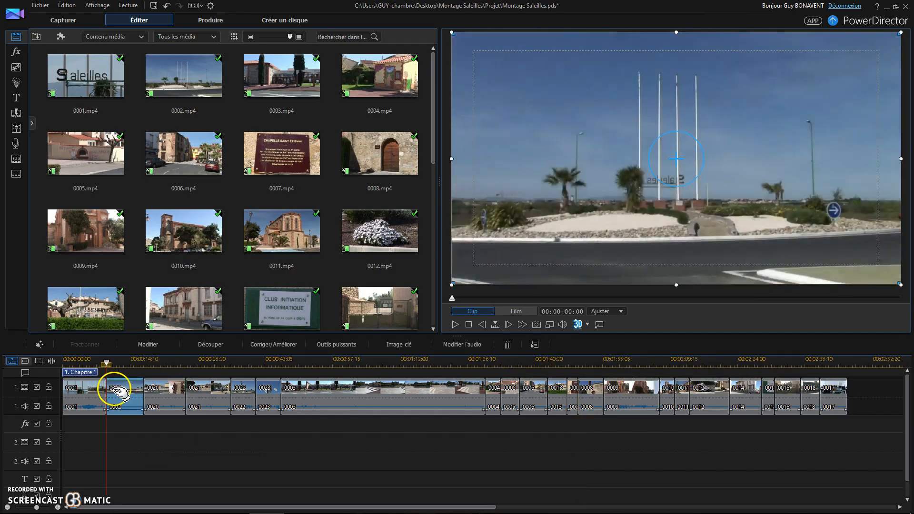
{"action": "left_click_drag", "start_coordinate": [111, 393], "coordinate": [126, 399]}
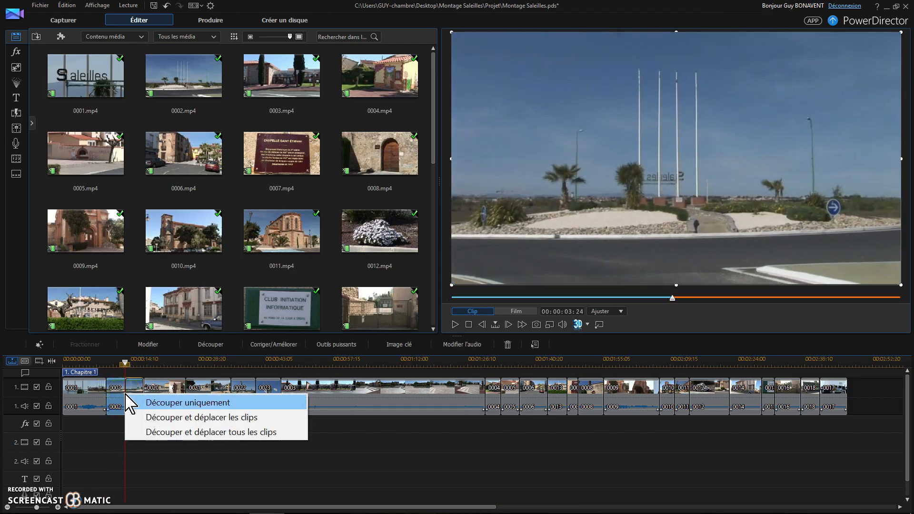
{"action": "left_click", "coordinate": [200, 417]}
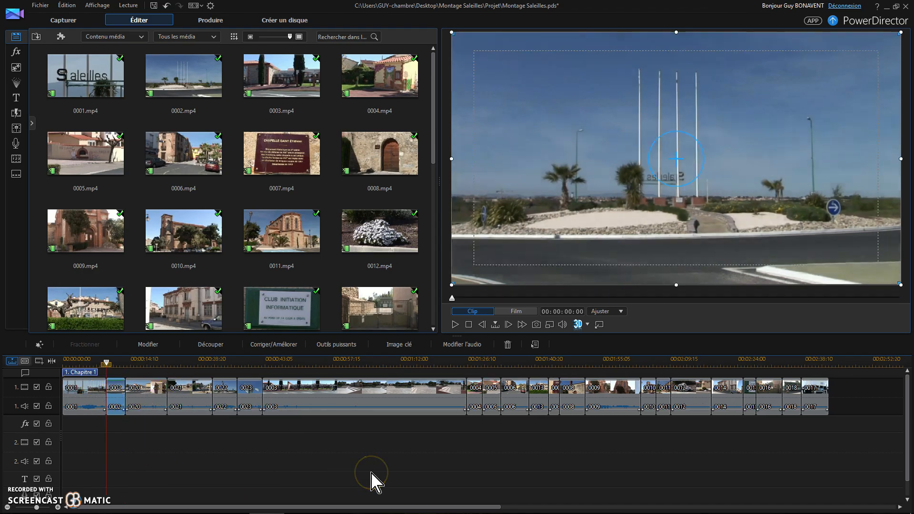
Split clip 0003 at two points, starting at about 00:00:57:23, to isolate a middle segment.
{"action": "left_click", "coordinate": [346, 363]}
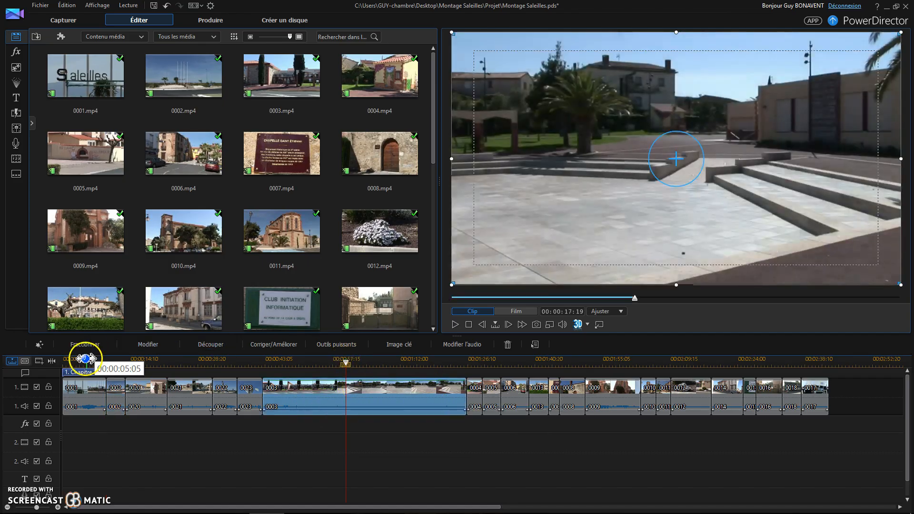
{"action": "left_click", "coordinate": [86, 345]}
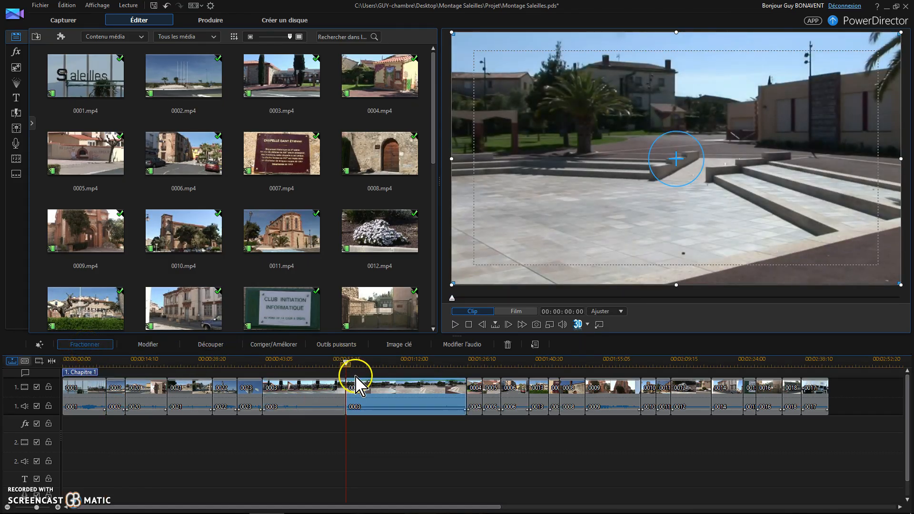
{"action": "left_click", "coordinate": [396, 363]}
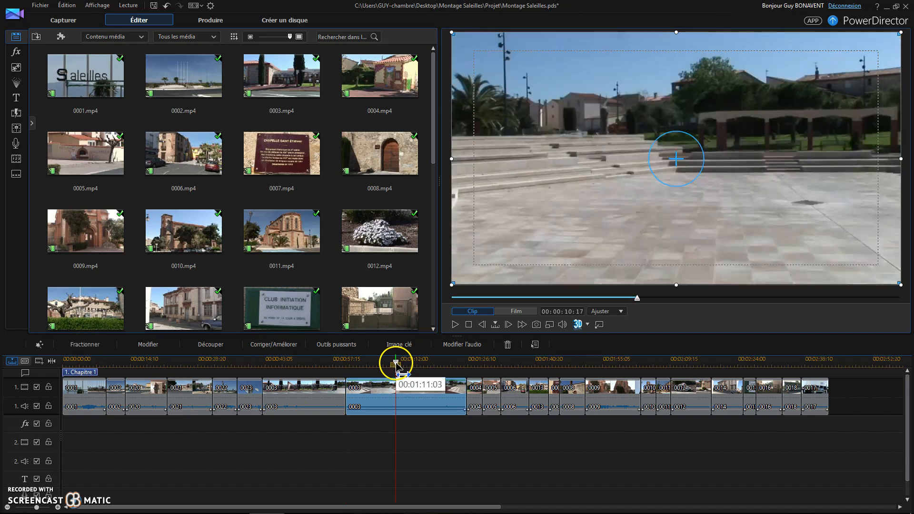
{"action": "left_click", "coordinate": [411, 362]}
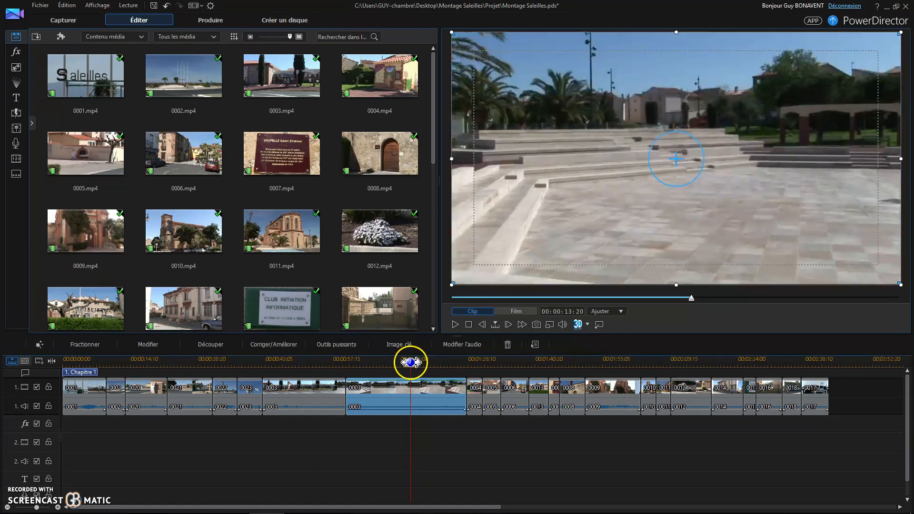
{"action": "left_click", "coordinate": [422, 363]}
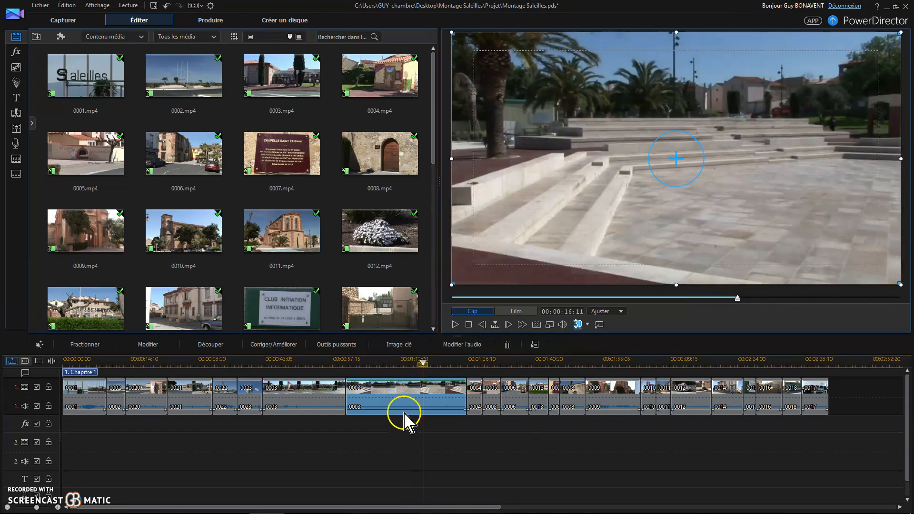
{"action": "left_click", "coordinate": [84, 345]}
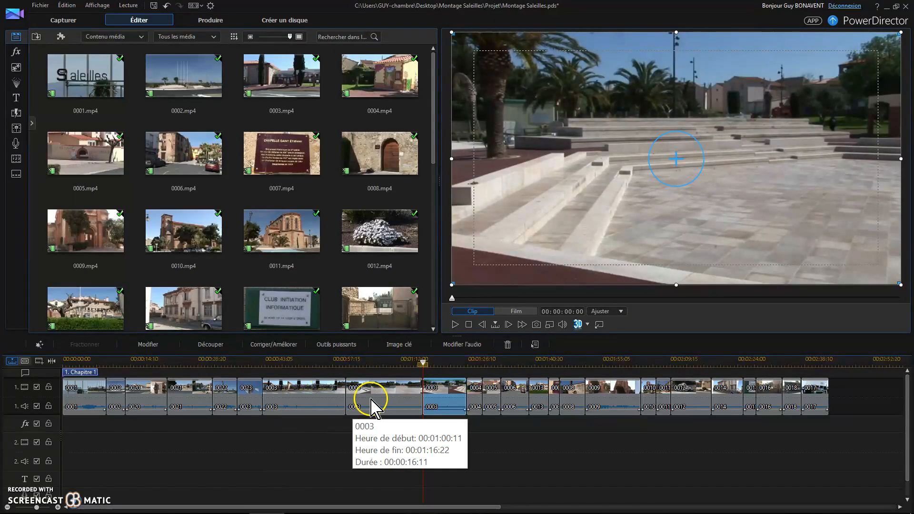
Delete the middle segment of clip 0003 and fill the gap it leaves.
{"action": "left_click", "coordinate": [398, 400]}
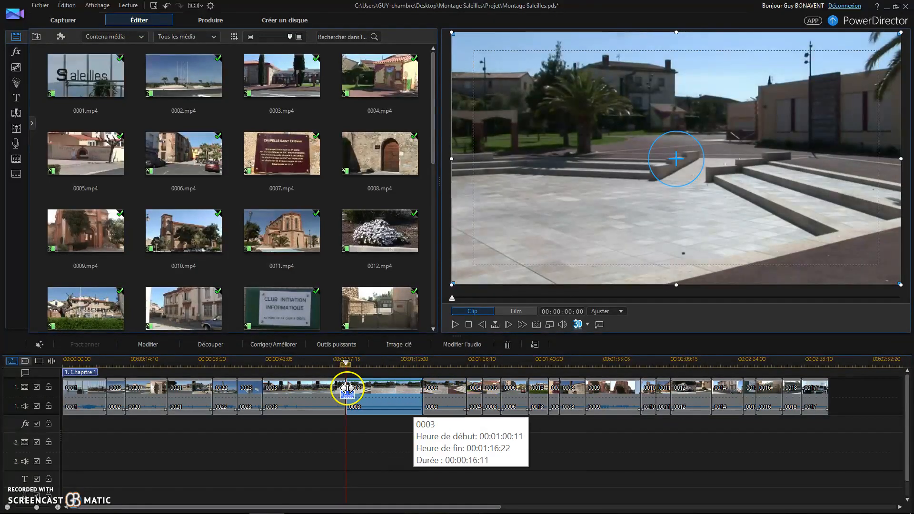
{"action": "left_click", "coordinate": [507, 344]}
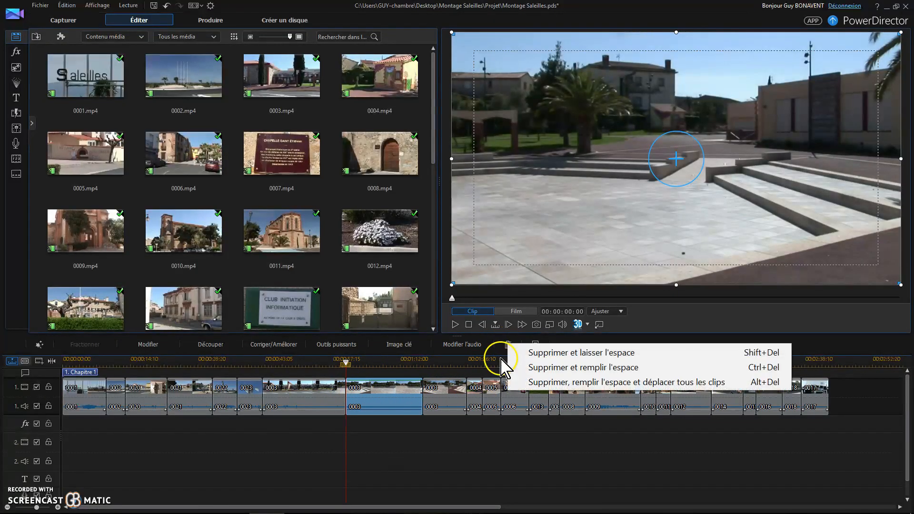
{"action": "left_click", "coordinate": [579, 367]}
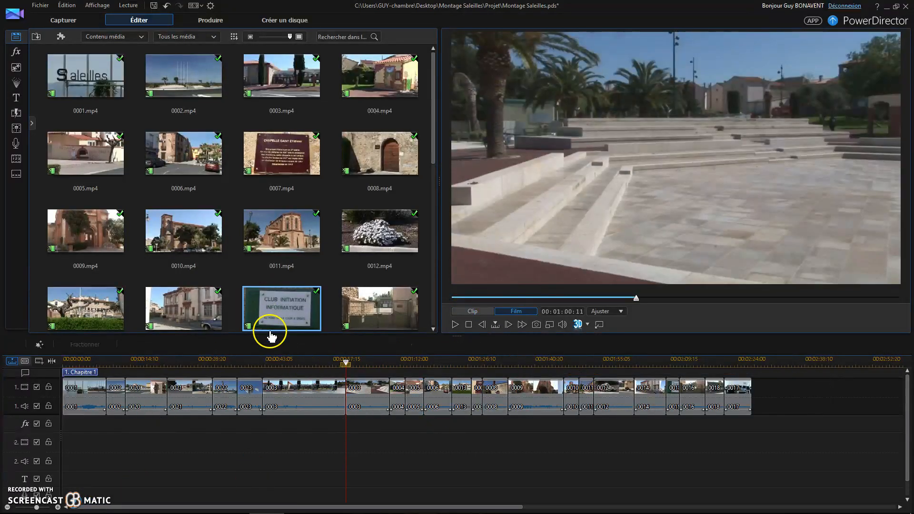
Drag the second part of clip 0003 onto the first part, dropping it as a cross-fade.
{"action": "left_click", "coordinate": [378, 394]}
{"action": "left_click_drag", "start_coordinate": [375, 390], "coordinate": [365, 394]}
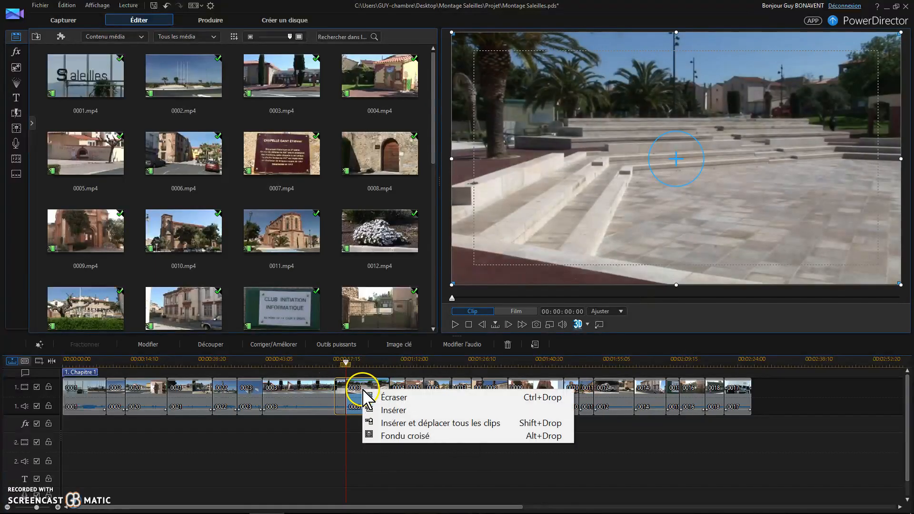
{"action": "left_click", "coordinate": [394, 436]}
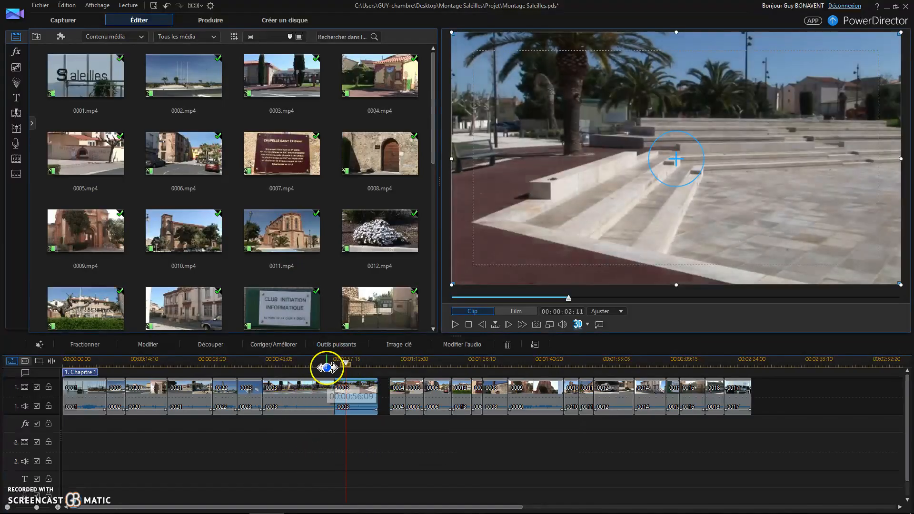
Play back the movie from just before the cross-fade to review it.
{"action": "left_click", "coordinate": [327, 368]}
{"action": "left_click", "coordinate": [454, 327]}
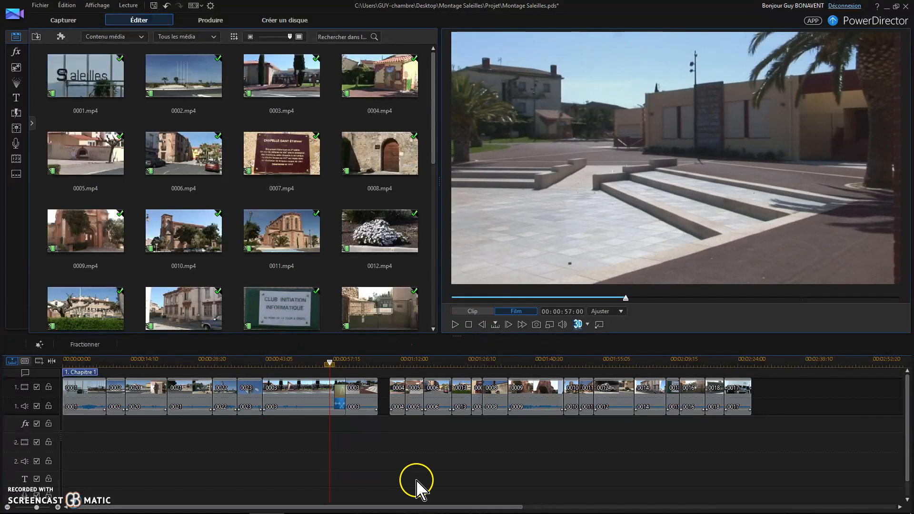
{"action": "left_click", "coordinate": [455, 326]}
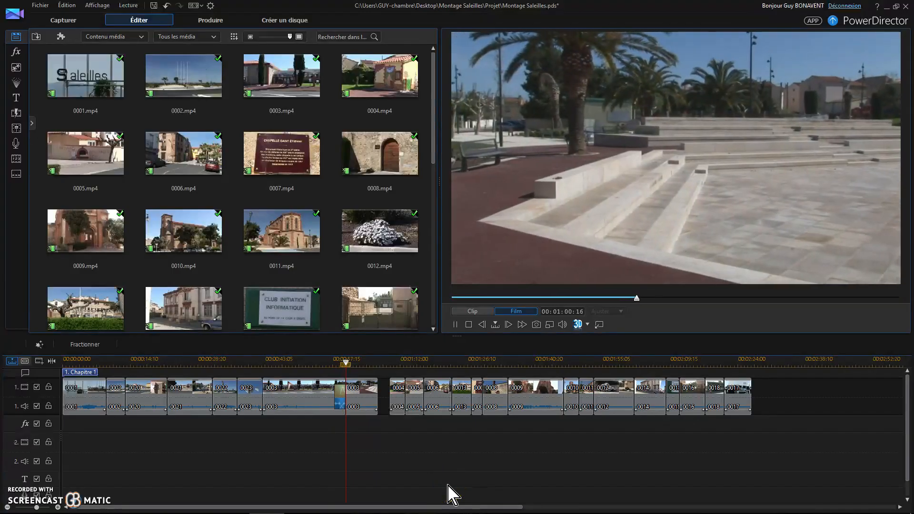
Select the clips after the gap and move them left to close the gap following clip 0003.
{"action": "left_click", "coordinate": [454, 472]}
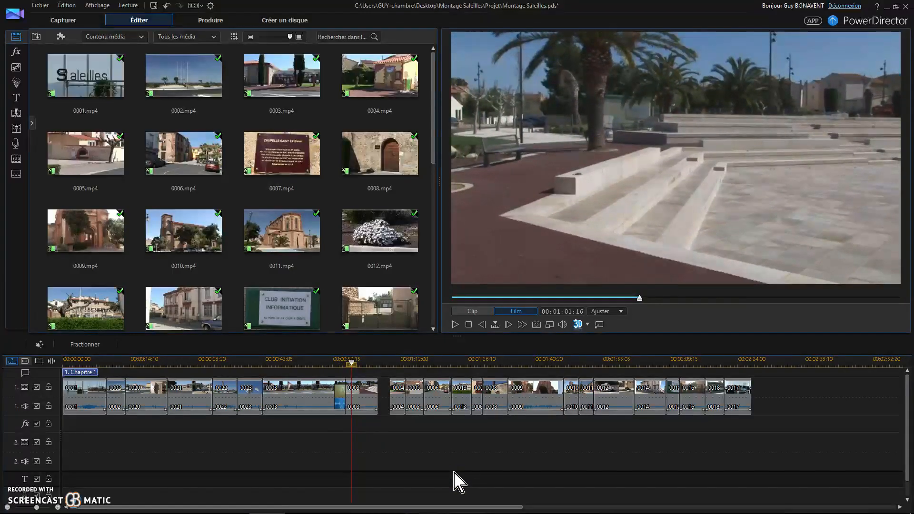
{"action": "left_click_drag", "start_coordinate": [394, 445], "coordinate": [464, 396]}
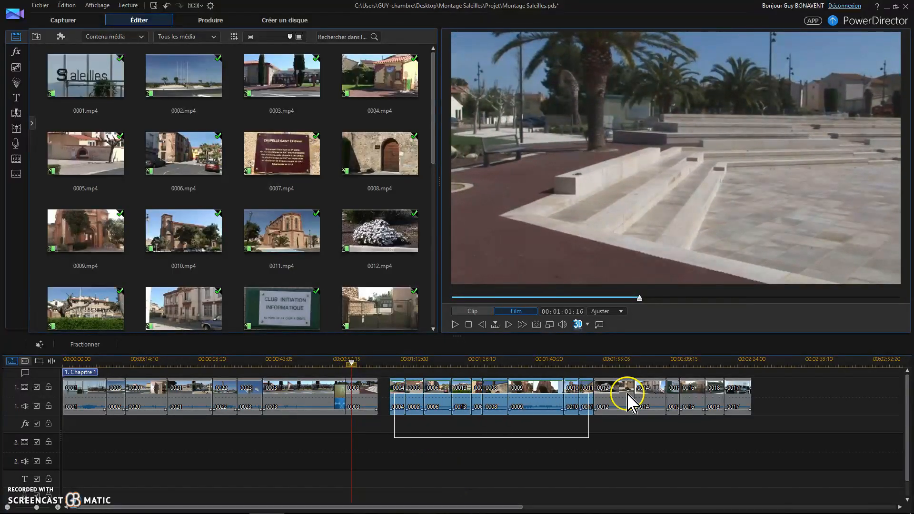
{"action": "left_click_drag", "start_coordinate": [627, 395], "coordinate": [775, 391]}
{"action": "left_click_drag", "start_coordinate": [565, 393], "coordinate": [541, 394]}
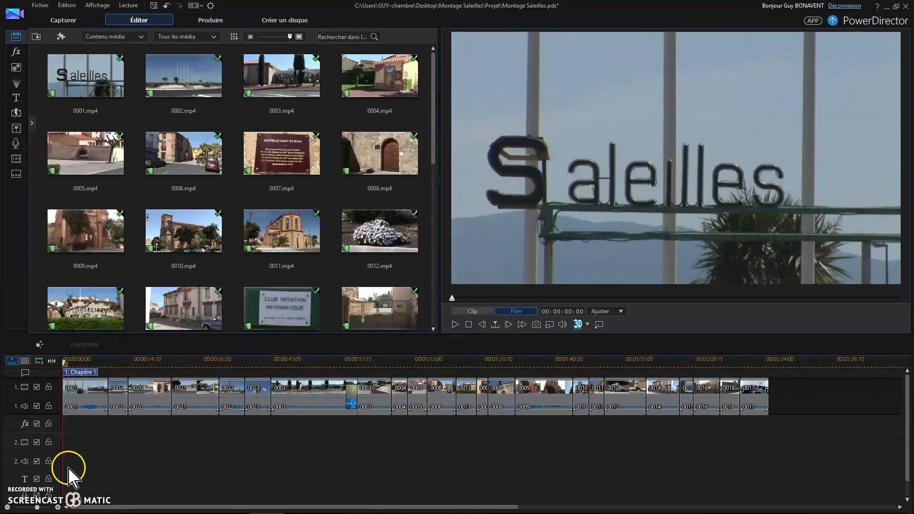
Drop clip 0002 onto clip 0001 as a cross-fade and shift the following clips left to close the gap.
{"action": "left_click", "coordinate": [123, 396]}
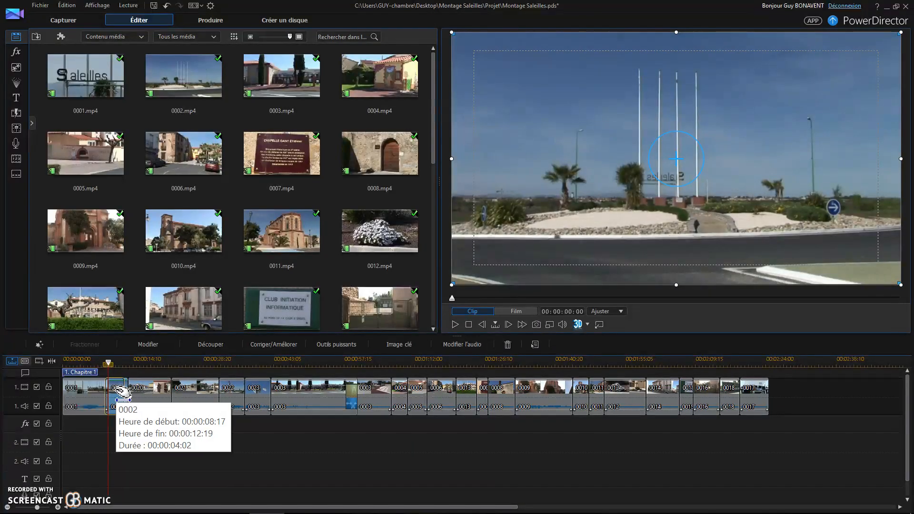
{"action": "left_click_drag", "start_coordinate": [119, 392], "coordinate": [119, 394]}
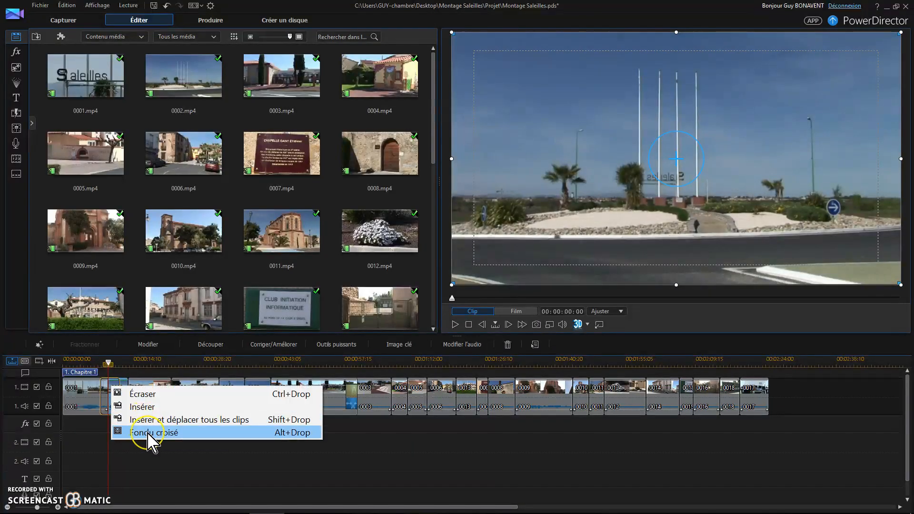
{"action": "left_click", "coordinate": [145, 433]}
{"action": "left_click_drag", "start_coordinate": [150, 439], "coordinate": [818, 392]}
{"action": "left_click_drag", "start_coordinate": [333, 381], "coordinate": [326, 384]}
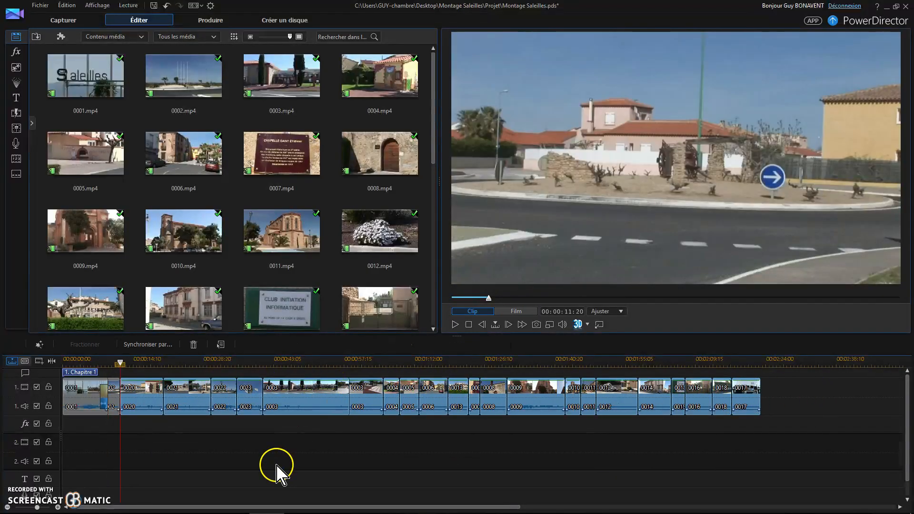
Open the transitions library and add a Grande ouverture transition between clips 0016 and 0018.
{"action": "left_click", "coordinate": [372, 449]}
{"action": "left_click", "coordinate": [193, 307]}
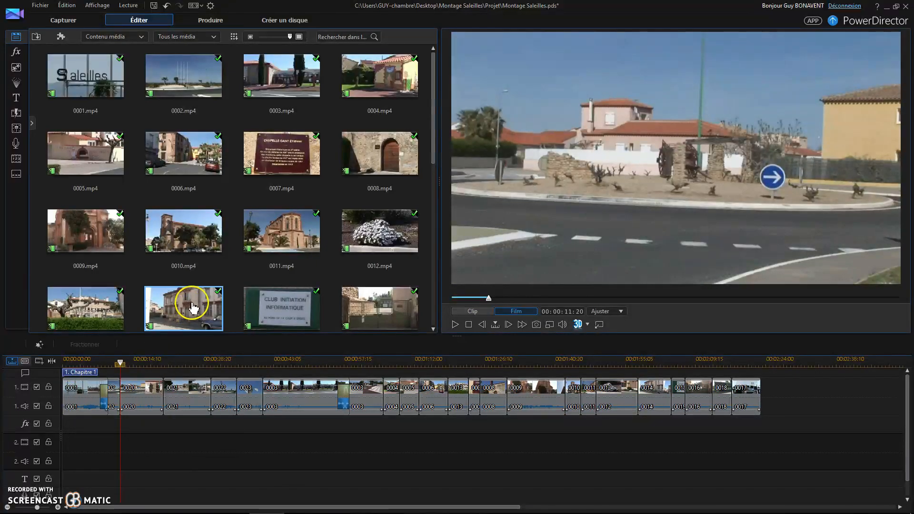
{"action": "left_click", "coordinate": [79, 117]}
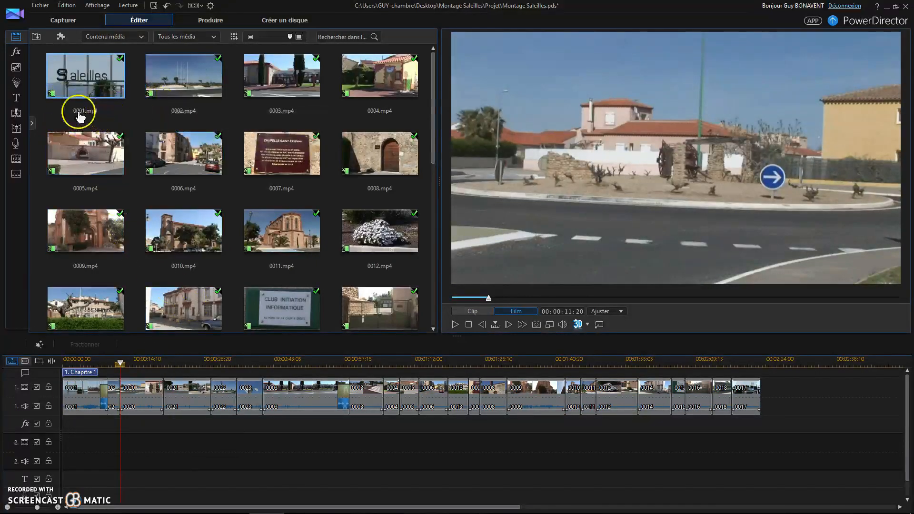
{"action": "left_click", "coordinate": [15, 113]}
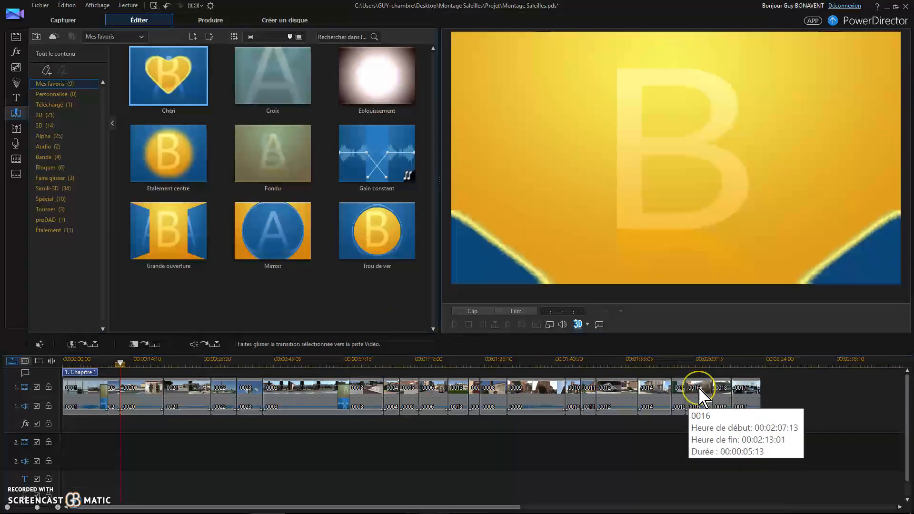
{"action": "left_click", "coordinate": [699, 394]}
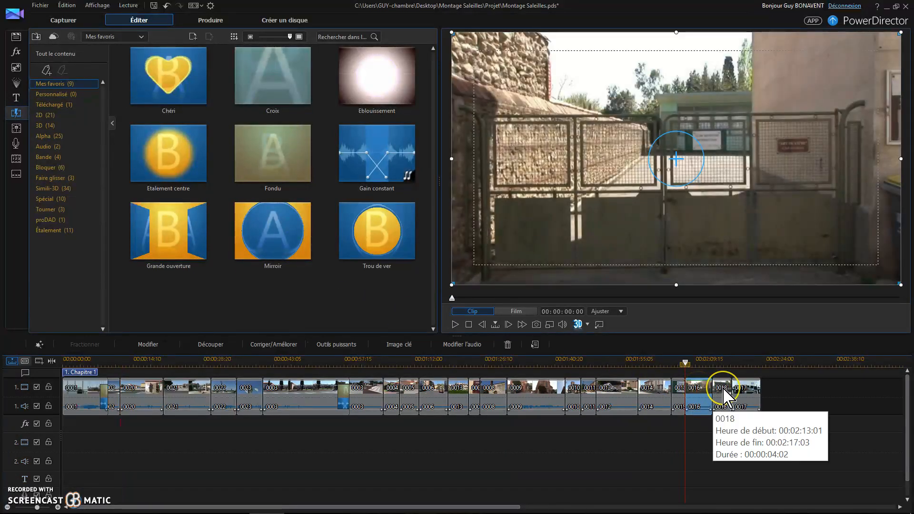
{"action": "left_click", "coordinate": [723, 393]}
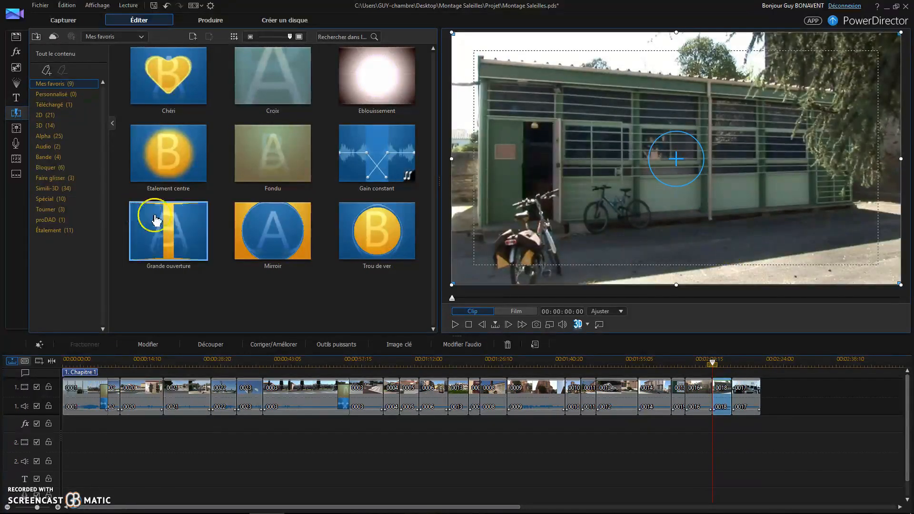
{"action": "left_click_drag", "start_coordinate": [159, 227], "coordinate": [649, 366]}
{"action": "left_click_drag", "start_coordinate": [709, 395], "coordinate": [711, 395]}
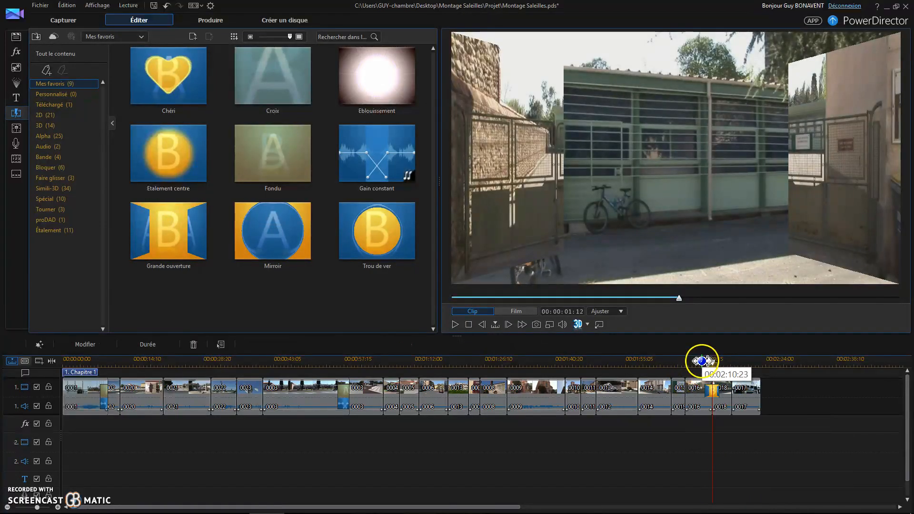
Play back the movie across the Grande ouverture transition.
{"action": "left_click", "coordinate": [702, 361]}
{"action": "left_click", "coordinate": [456, 325]}
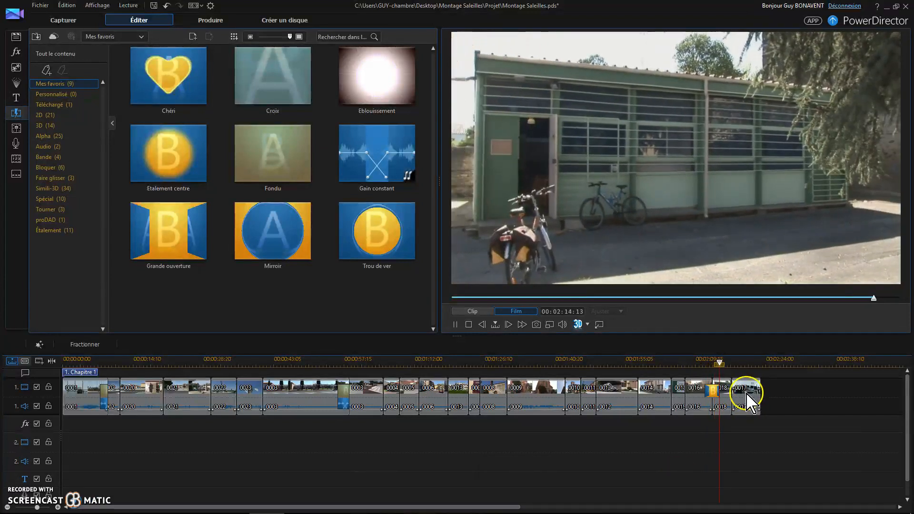
{"action": "left_click", "coordinate": [748, 399]}
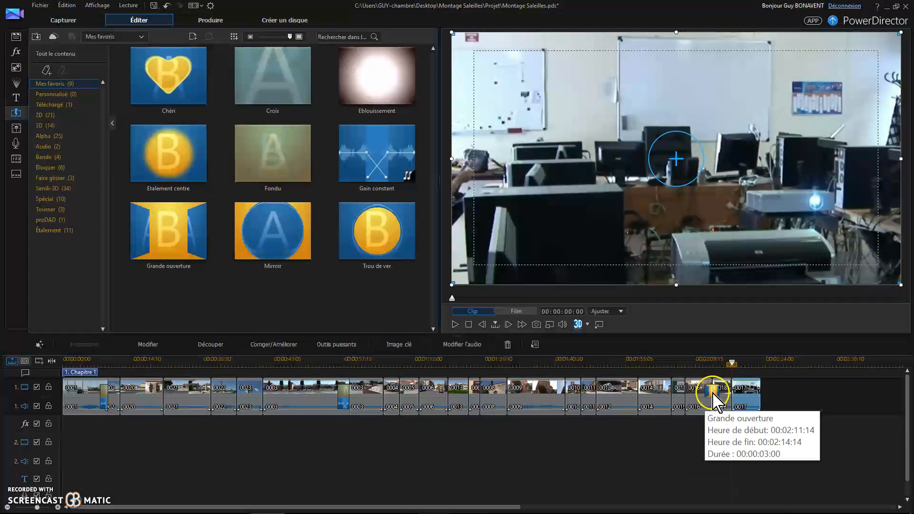
Open the Grande ouverture transition's duration settings and confirm them.
{"action": "left_click", "coordinate": [715, 398]}
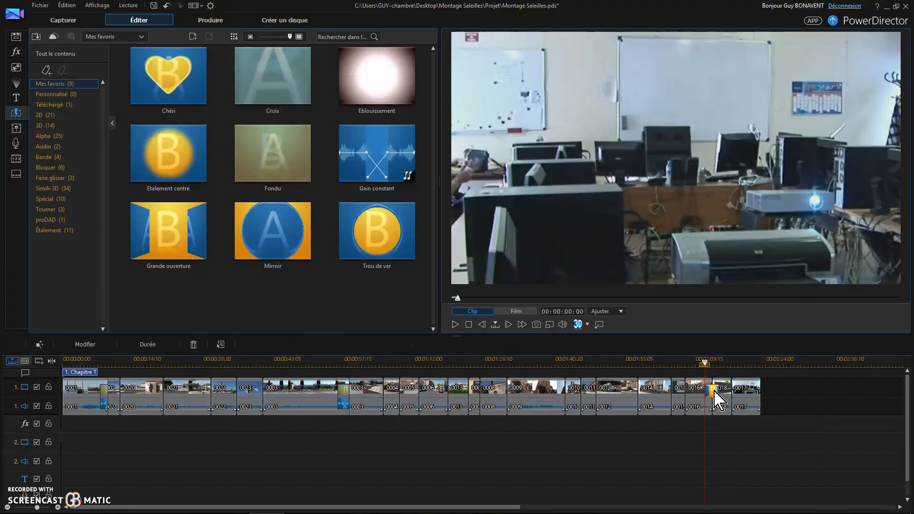
{"action": "left_click", "coordinate": [155, 351]}
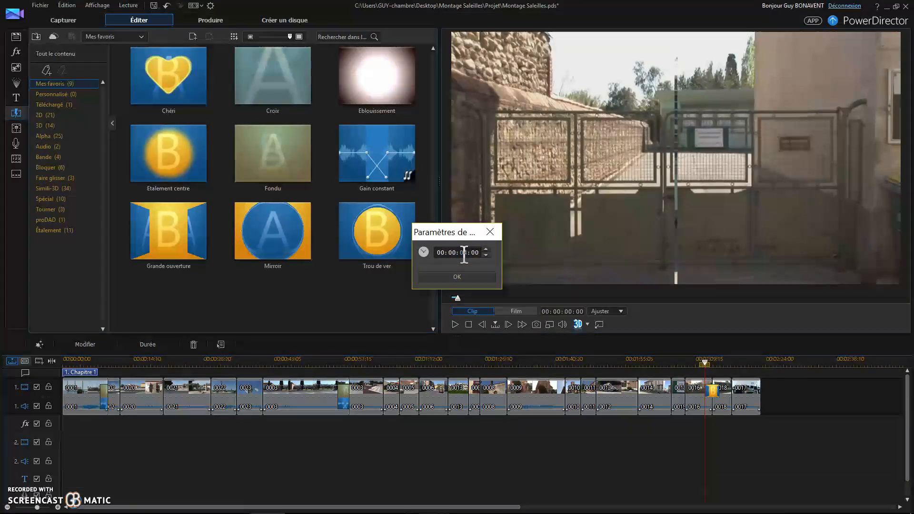
{"action": "left_click", "coordinate": [457, 277]}
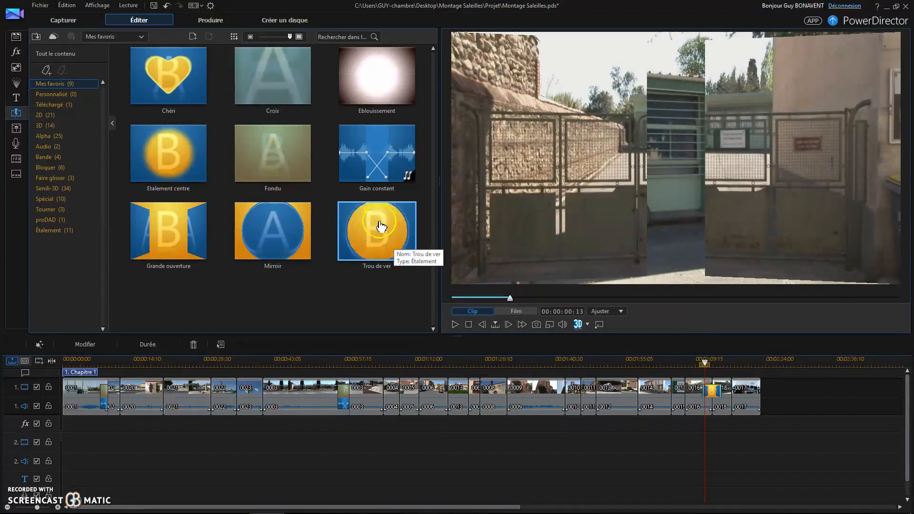
Add a Trou de ver transition at the end of clip 0017 and play it back.
{"action": "left_click_drag", "start_coordinate": [292, 237], "coordinate": [648, 373]}
{"action": "left_click_drag", "start_coordinate": [735, 394], "coordinate": [751, 393]}
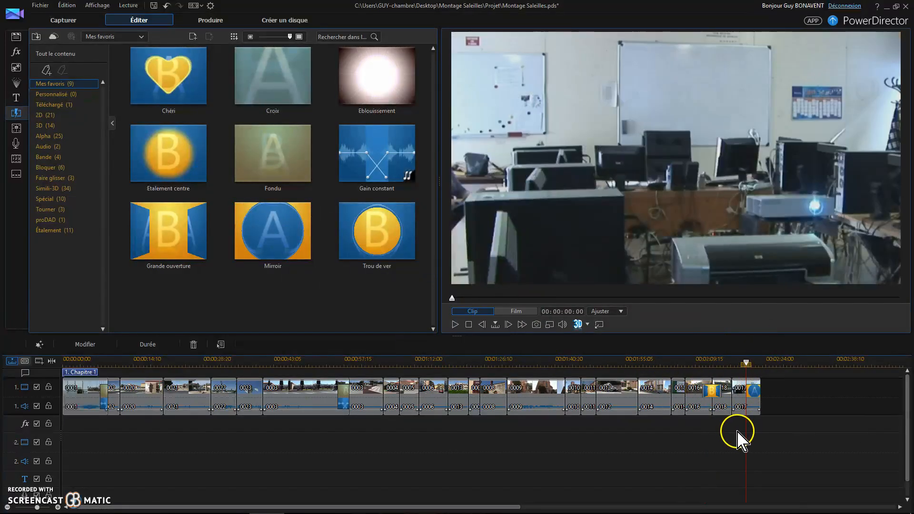
{"action": "left_click", "coordinate": [455, 325]}
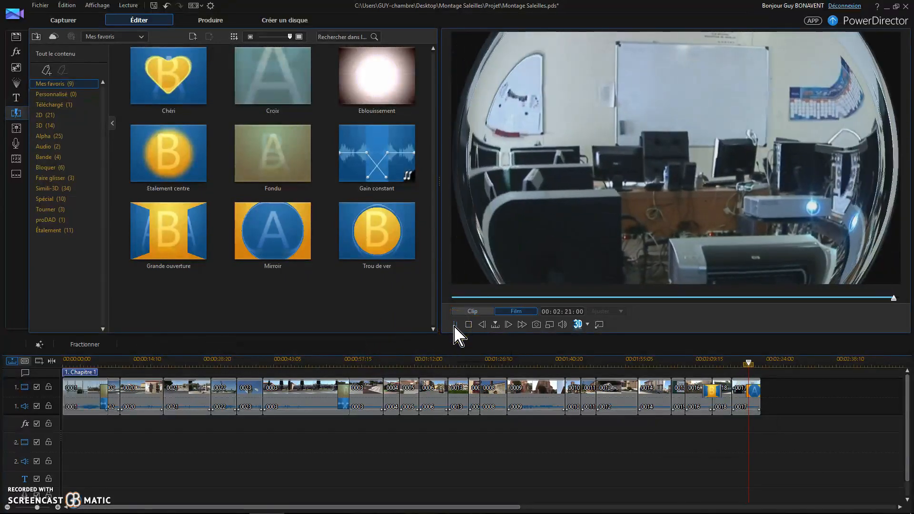
{"action": "left_click", "coordinate": [469, 324]}
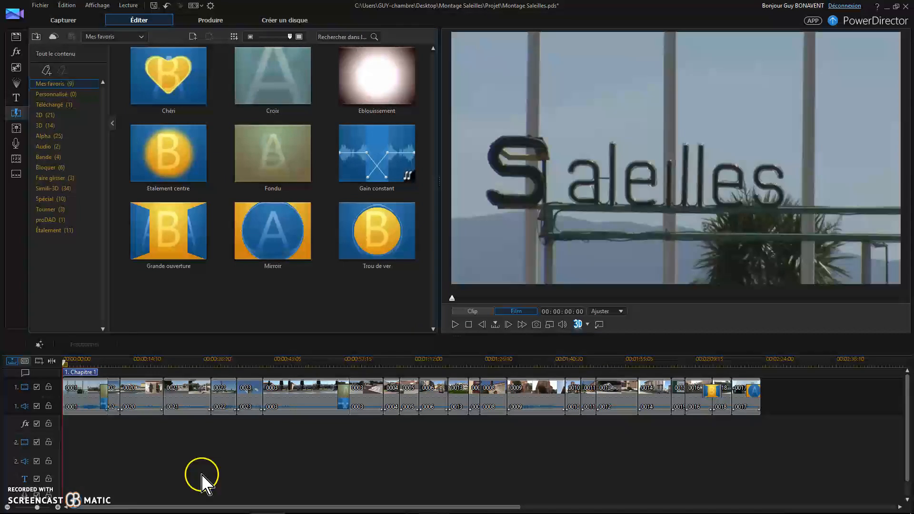
Add an Étalement centre transition at the start of clip 0001 and play it back.
{"action": "left_click", "coordinate": [171, 161]}
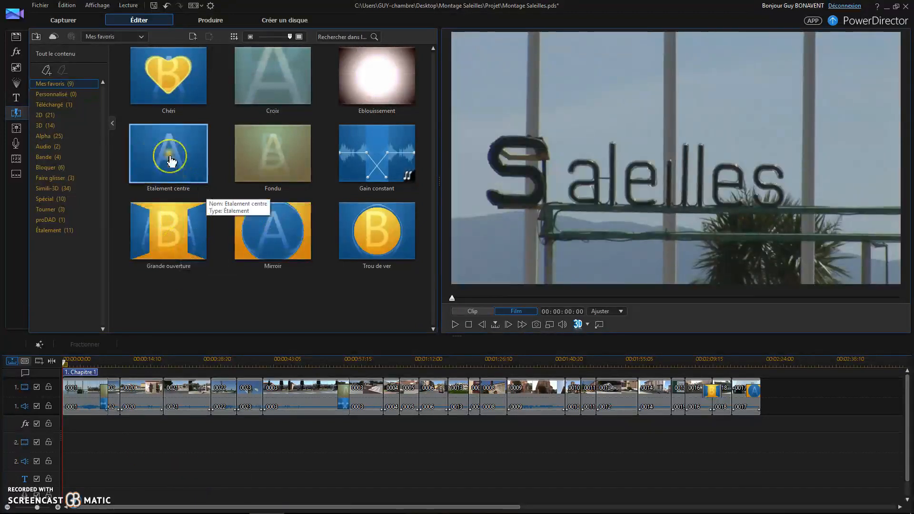
{"action": "left_click_drag", "start_coordinate": [172, 161], "coordinate": [71, 389]}
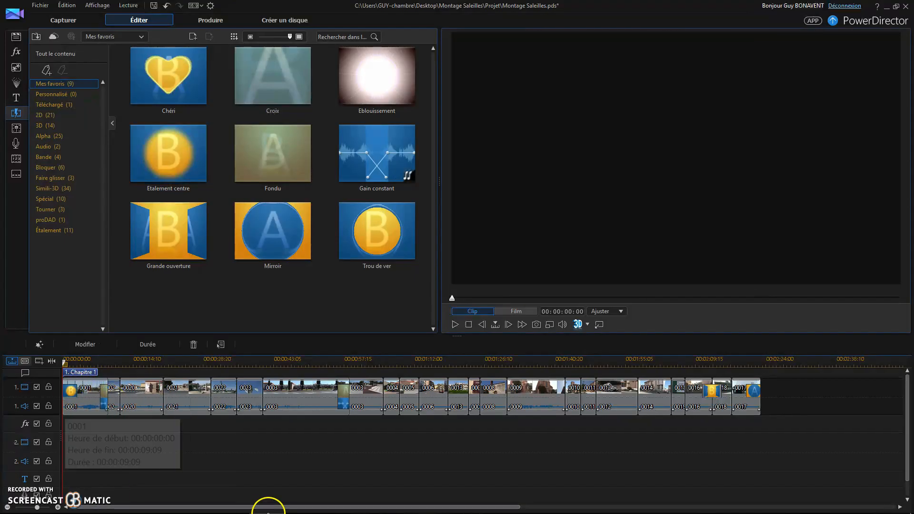
{"action": "left_click", "coordinate": [455, 324]}
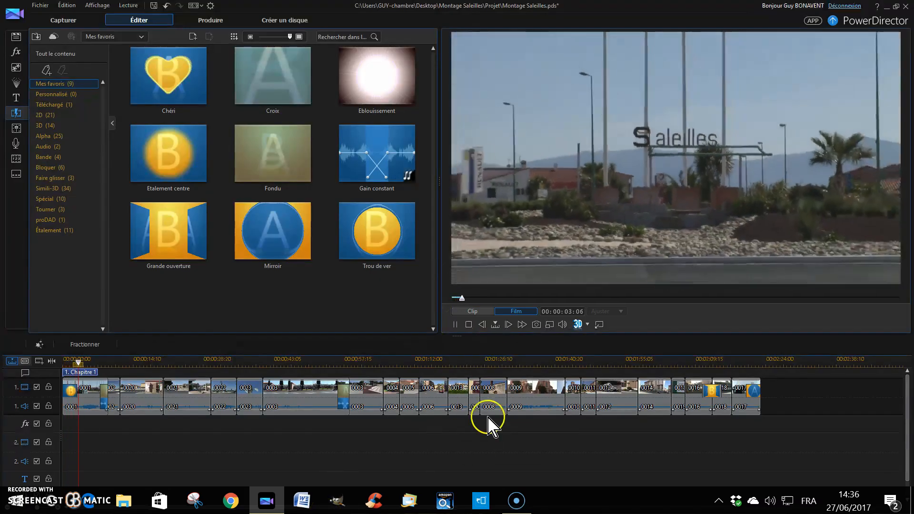
{"action": "left_click", "coordinate": [469, 324]}
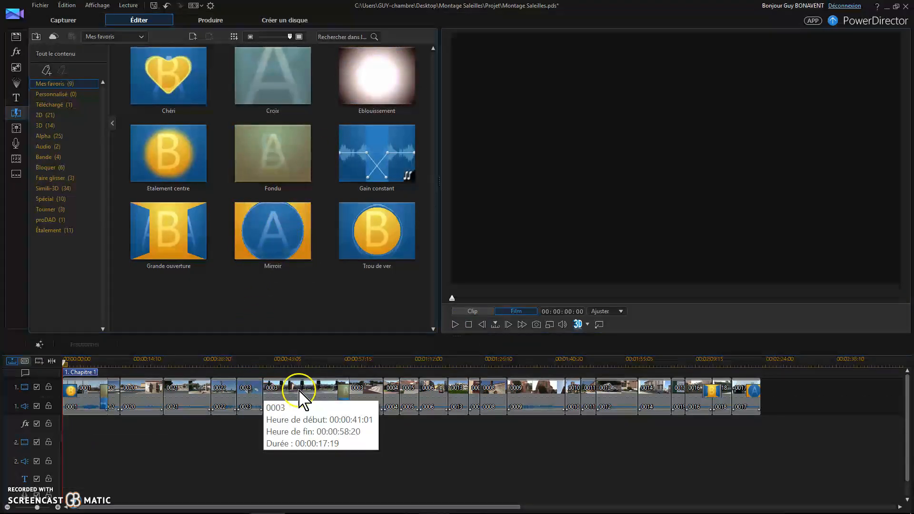
Add an Éblouissement transition between clips 0023 and 0003 and play it back.
{"action": "mouse_move", "coordinate": [377, 82]}
{"action": "left_mouse_down"}
{"action": "mouse_move", "coordinate": [279, 384]}
{"action": "mouse_move", "coordinate": [267, 391]}
{"action": "left_mouse_up"}
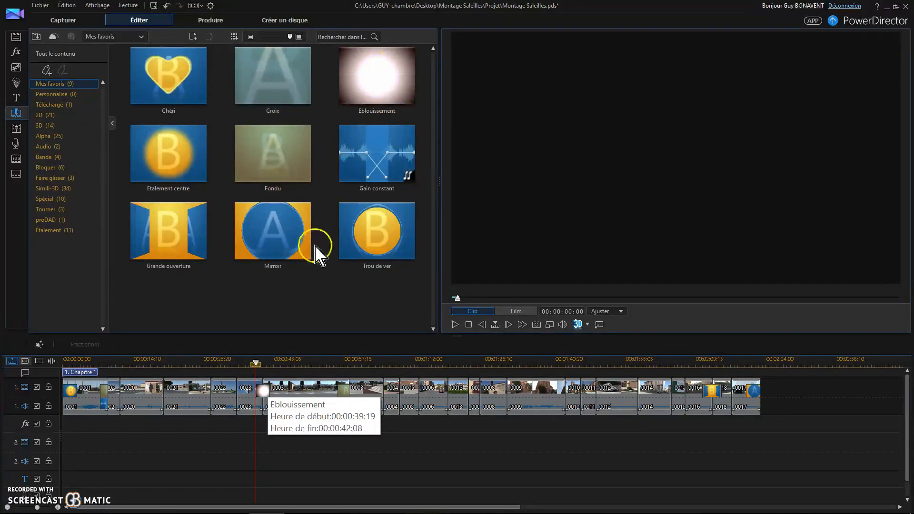
{"action": "left_click", "coordinate": [109, 464]}
{"action": "key", "text": "space"}
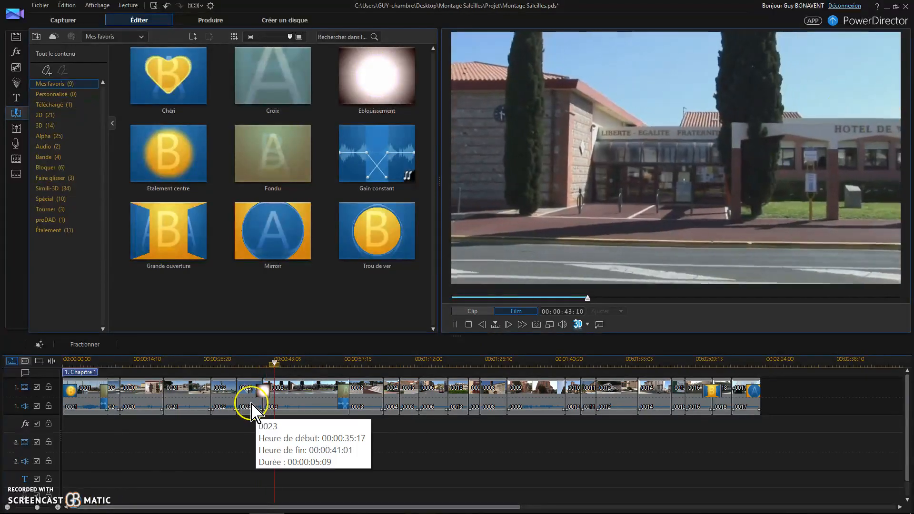
{"action": "key", "text": "space"}
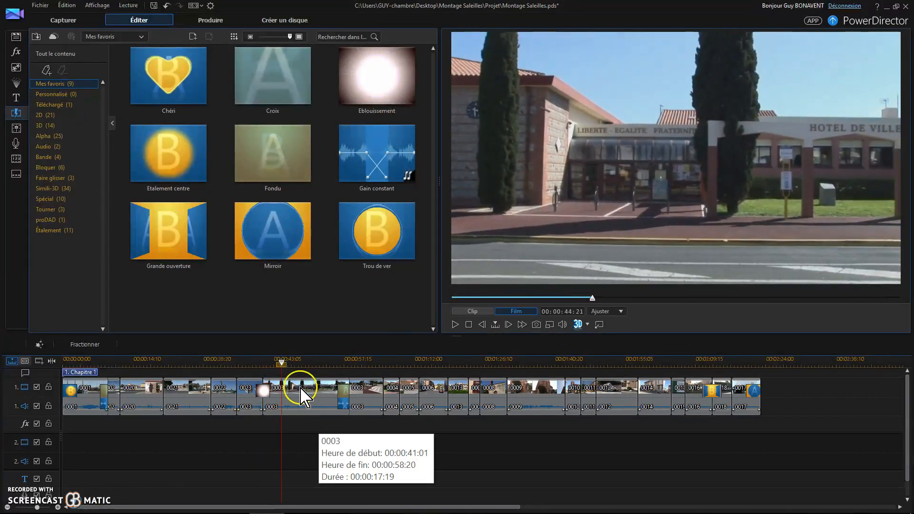
Add a Stores transition from the Bande category between clips 0008 and 0009 and play it back.
{"action": "left_click", "coordinate": [55, 139]}
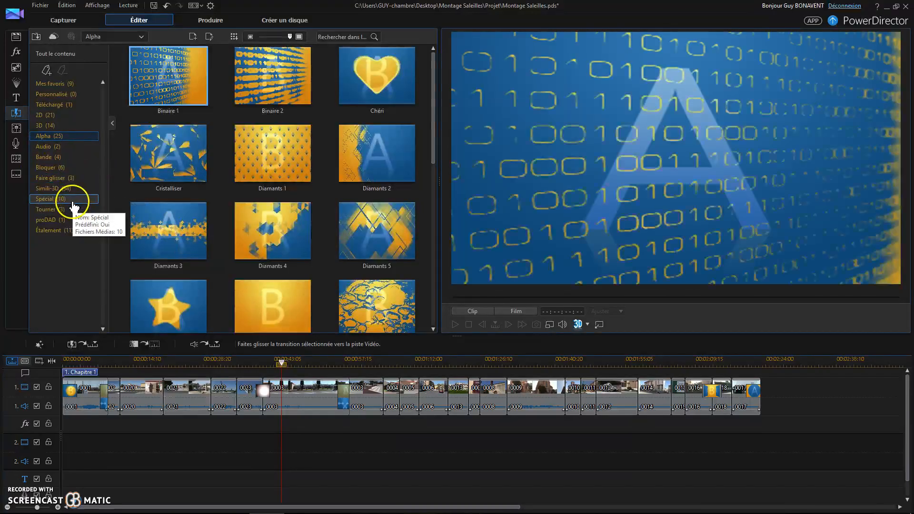
{"action": "left_click", "coordinate": [55, 159]}
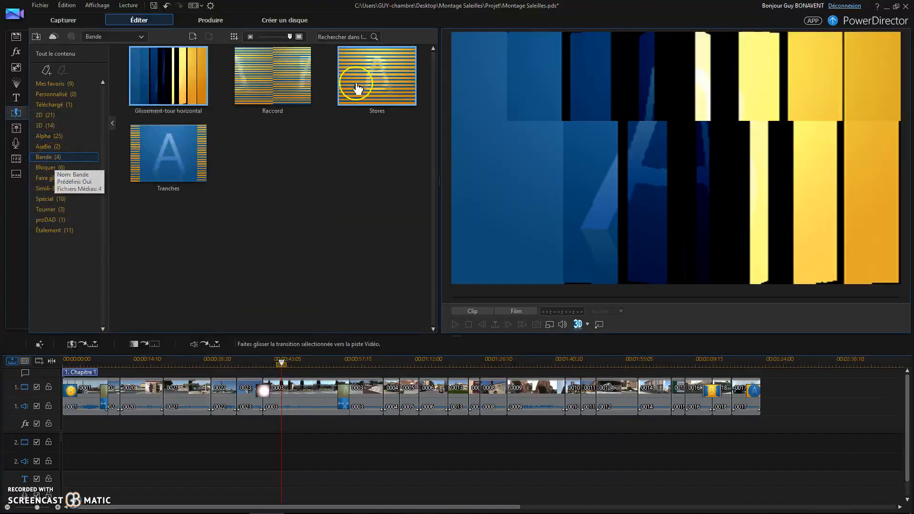
{"action": "mouse_move", "coordinate": [376, 82]}
{"action": "left_mouse_down"}
{"action": "mouse_move", "coordinate": [408, 241]}
{"action": "mouse_move", "coordinate": [411, 417]}
{"action": "mouse_move", "coordinate": [498, 416]}
{"action": "mouse_move", "coordinate": [510, 394]}
{"action": "left_mouse_up"}
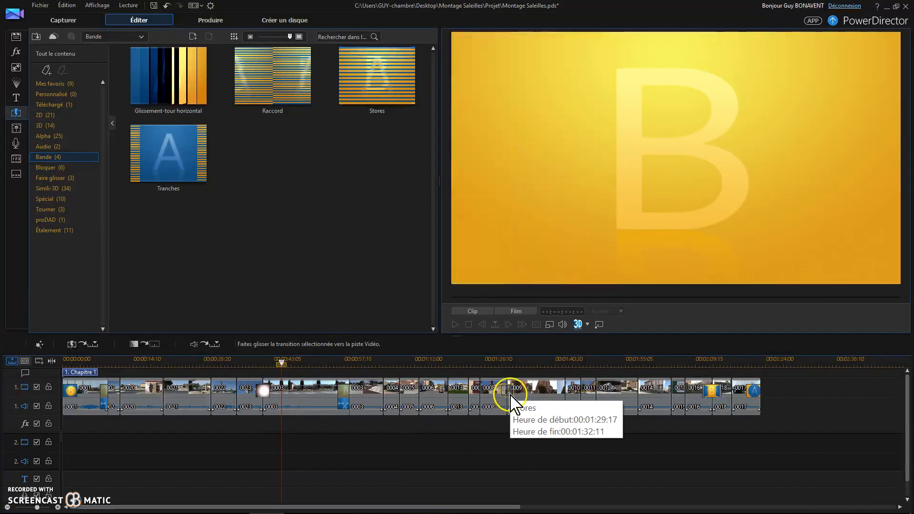
{"action": "left_click", "coordinate": [498, 364]}
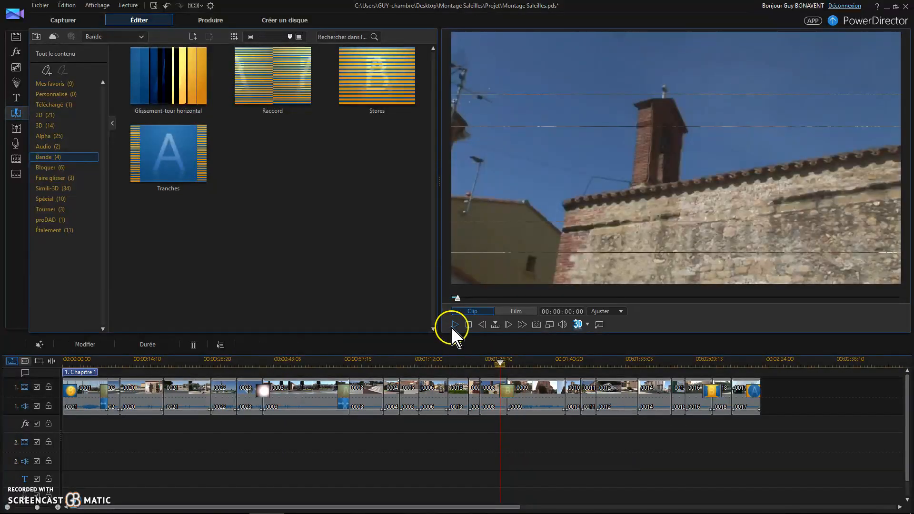
{"action": "key", "text": "space"}
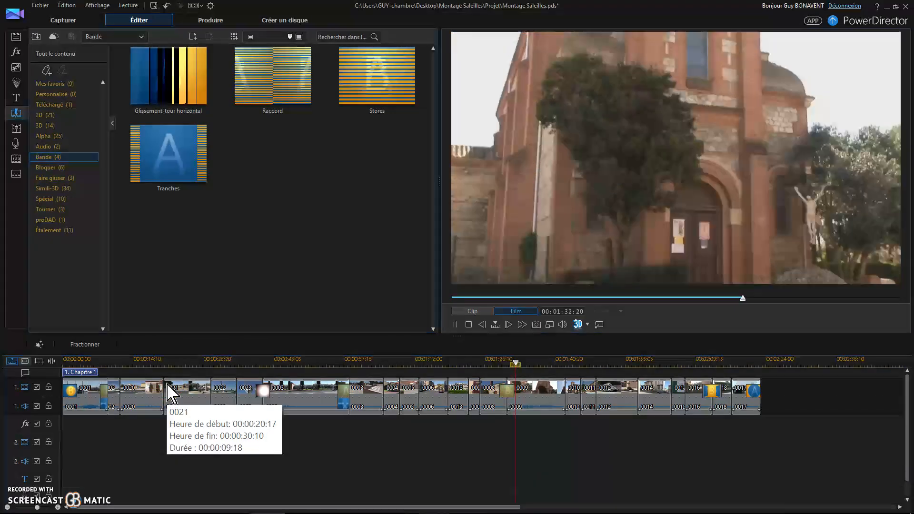
Place the Film - Ouverture 1 title from the Pétillant category at the start of track 2 and preview it.
{"action": "left_click", "coordinate": [614, 432]}
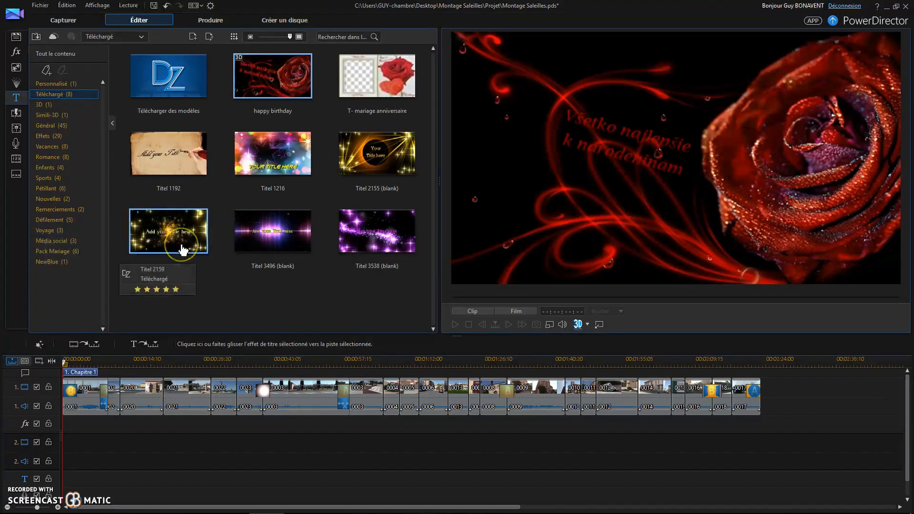
{"action": "left_click", "coordinate": [193, 174]}
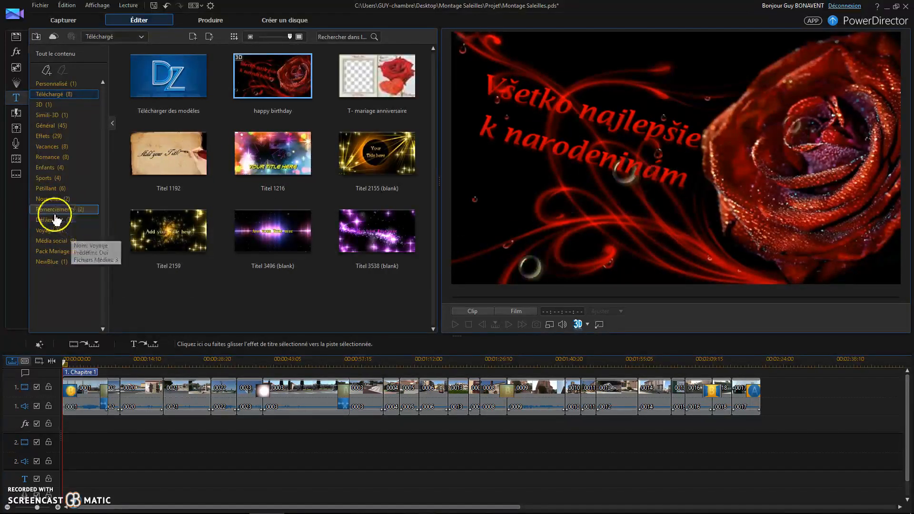
{"action": "left_click", "coordinate": [46, 189]}
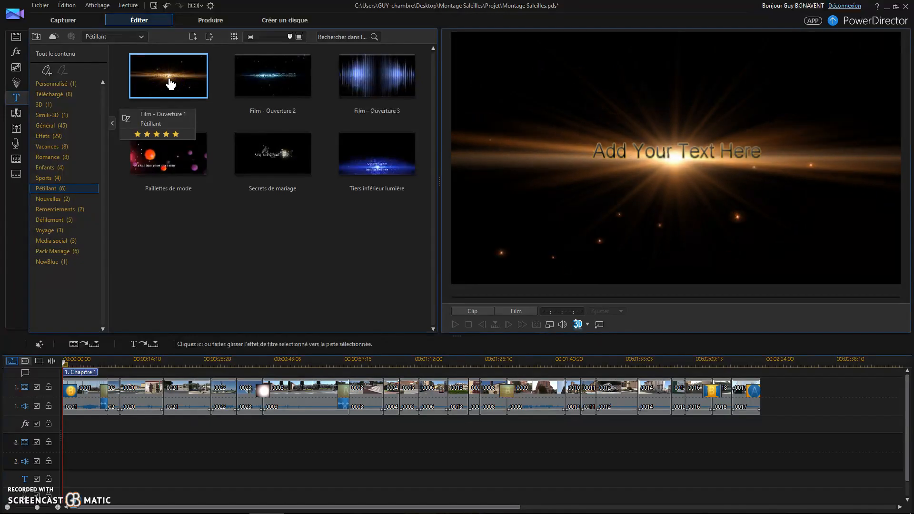
{"action": "left_click_drag", "start_coordinate": [170, 84], "coordinate": [56, 446]}
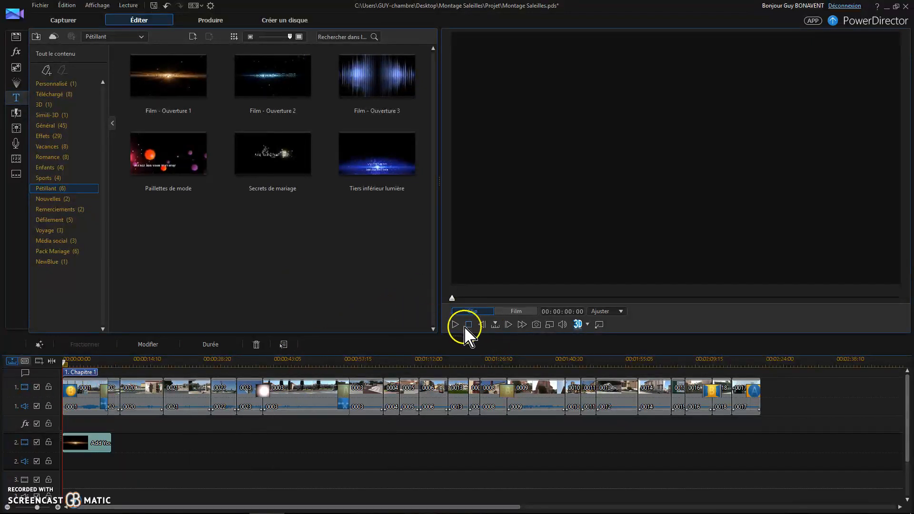
{"action": "left_click", "coordinate": [172, 368]}
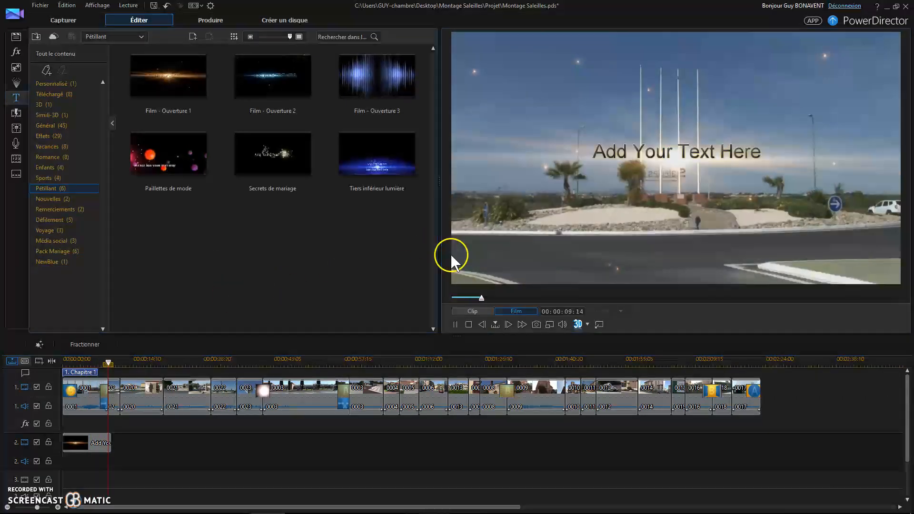
Open the title clip in the title designer and replace its text with "Saleilles".
{"action": "left_click", "coordinate": [99, 444]}
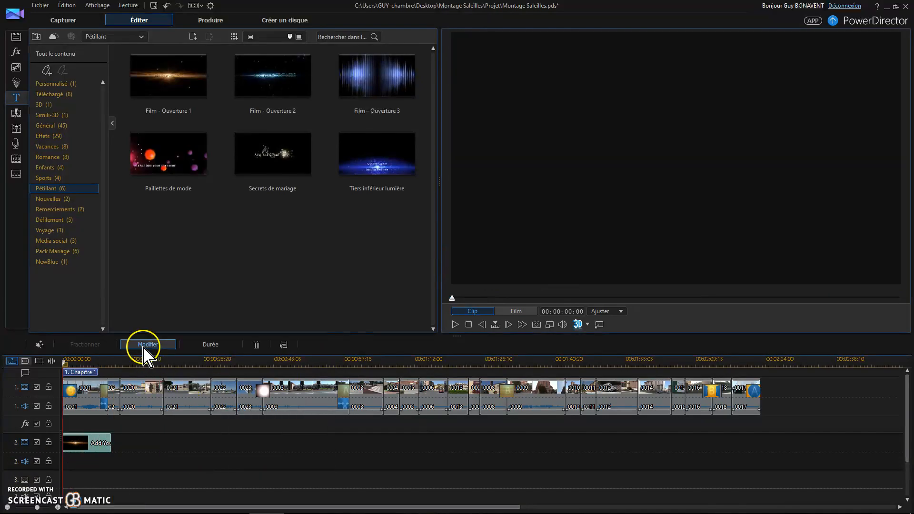
{"action": "left_click", "coordinate": [145, 345]}
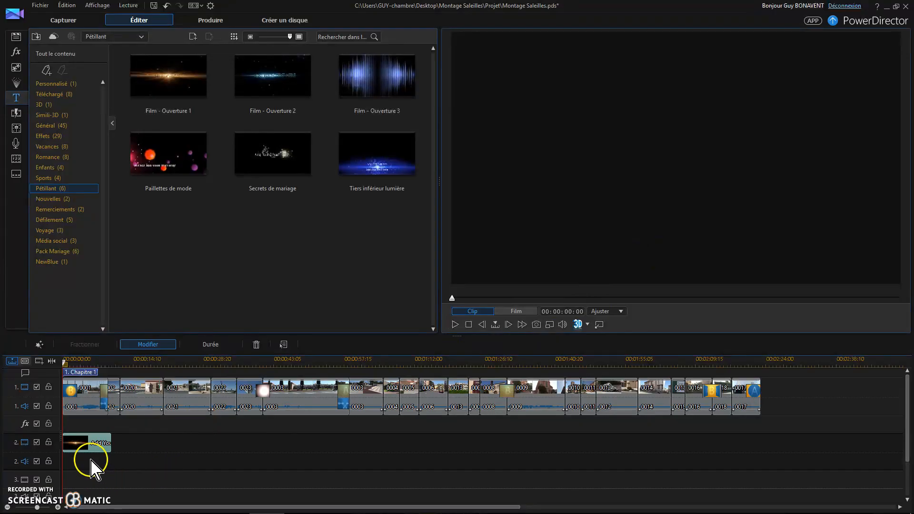
{"action": "left_click", "coordinate": [138, 346]}
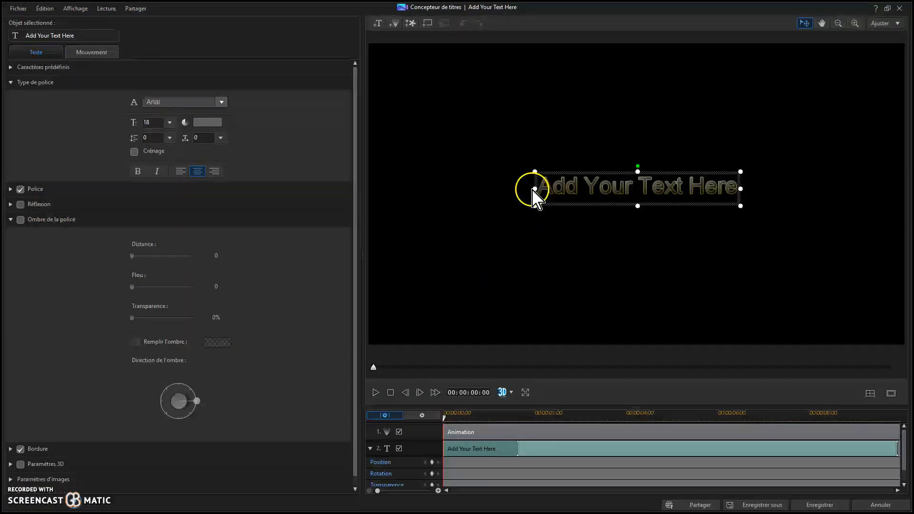
{"action": "left_click_drag", "start_coordinate": [538, 187], "coordinate": [729, 185]}
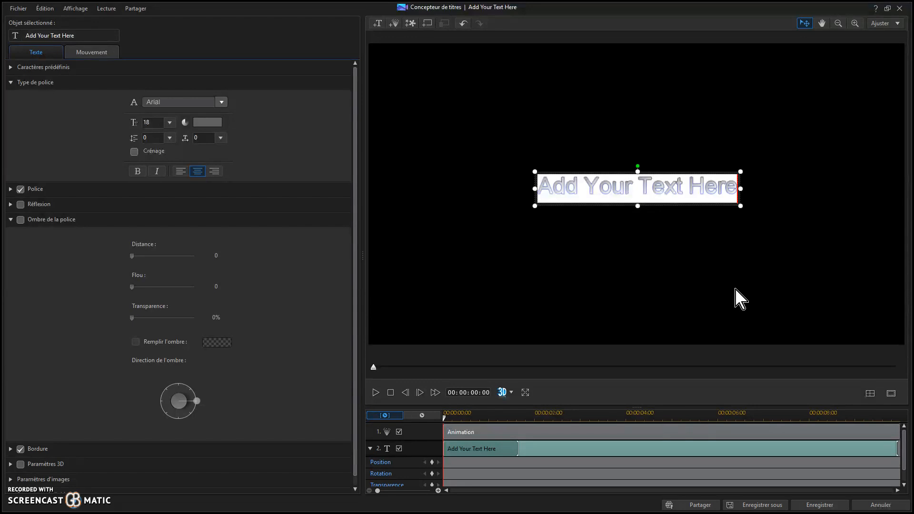
{"action": "type", "text": "Saleilles"}
{"action": "key", "text": "Return"}
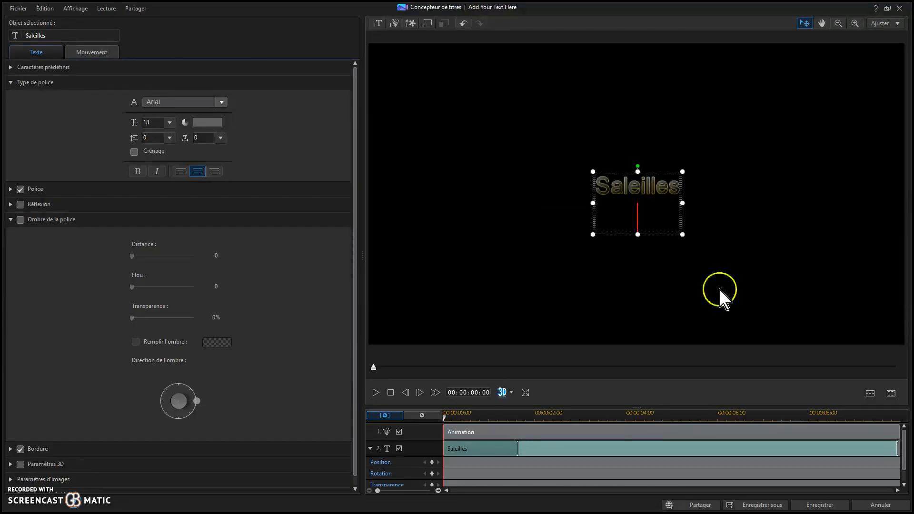
{"action": "key", "text": "BackSpace"}
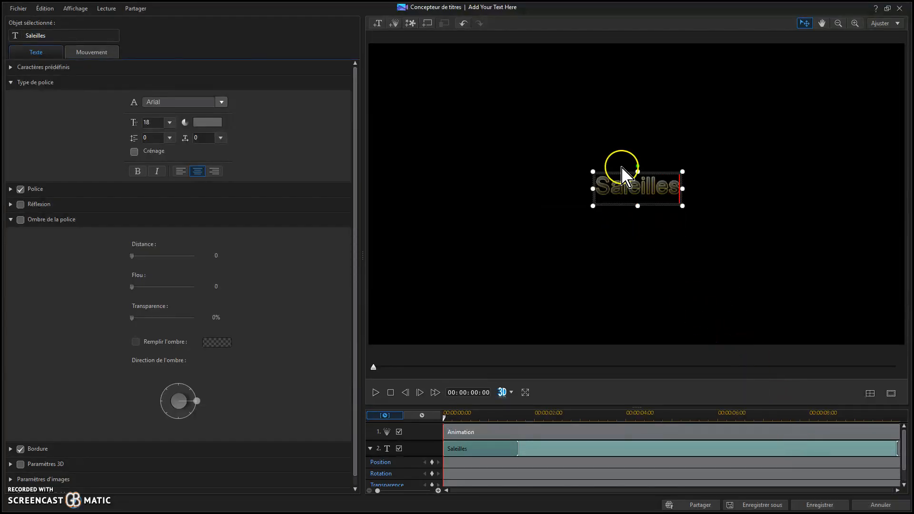
Set the Saleilles text's font size to 48.
{"action": "left_click_drag", "start_coordinate": [599, 186], "coordinate": [680, 192]}
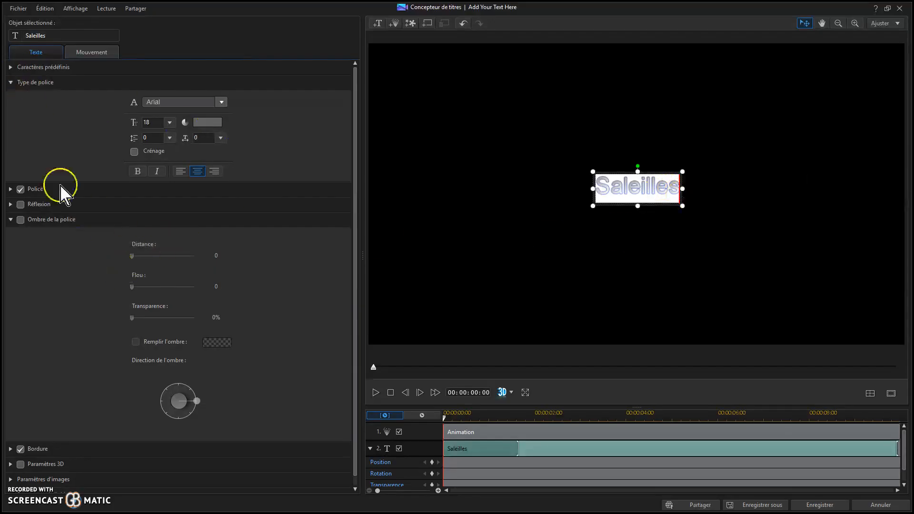
{"action": "left_click", "coordinate": [169, 123]}
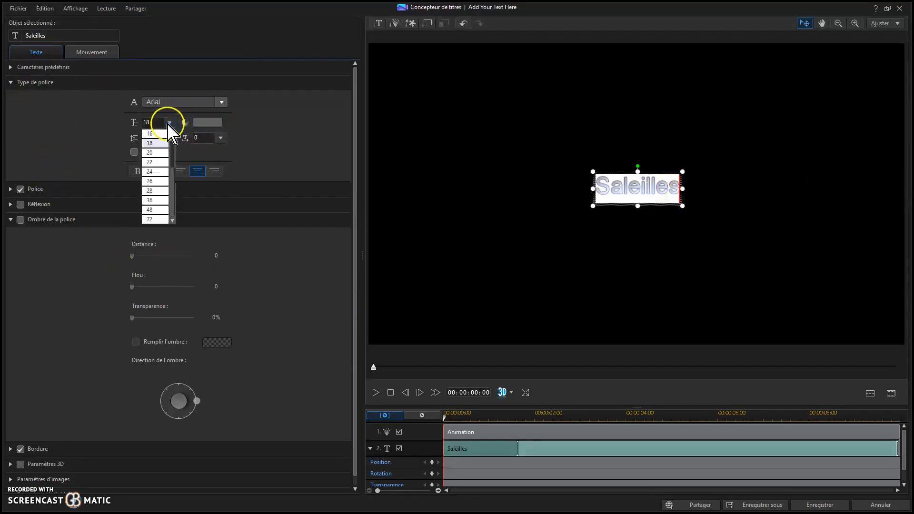
{"action": "left_click", "coordinate": [159, 209]}
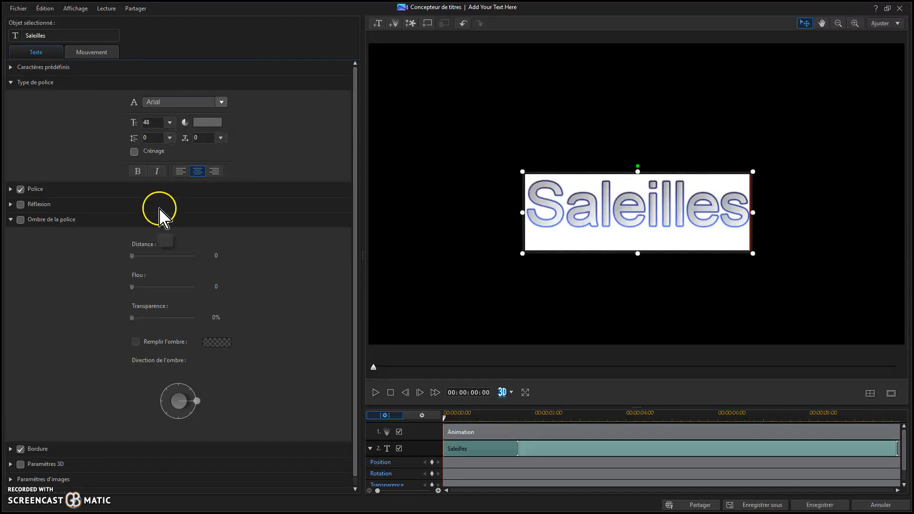
Set the text's two-colour gradient fill to start with red and end with light yellow.
{"action": "left_click", "coordinate": [10, 189]}
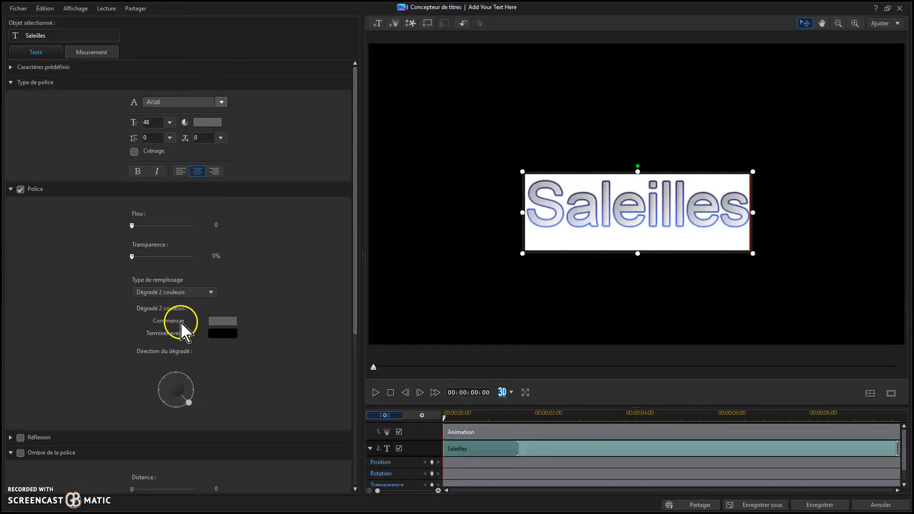
{"action": "left_click", "coordinate": [221, 321]}
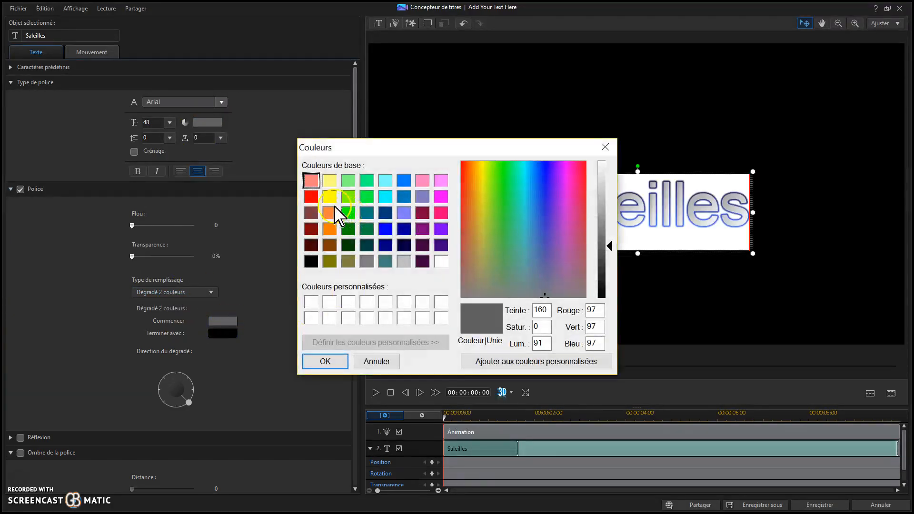
{"action": "left_click", "coordinate": [312, 196]}
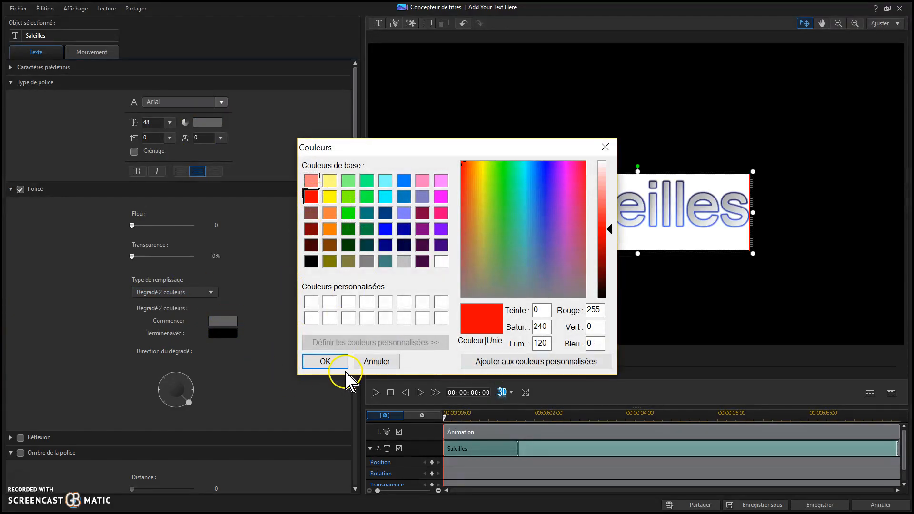
{"action": "left_click", "coordinate": [326, 361]}
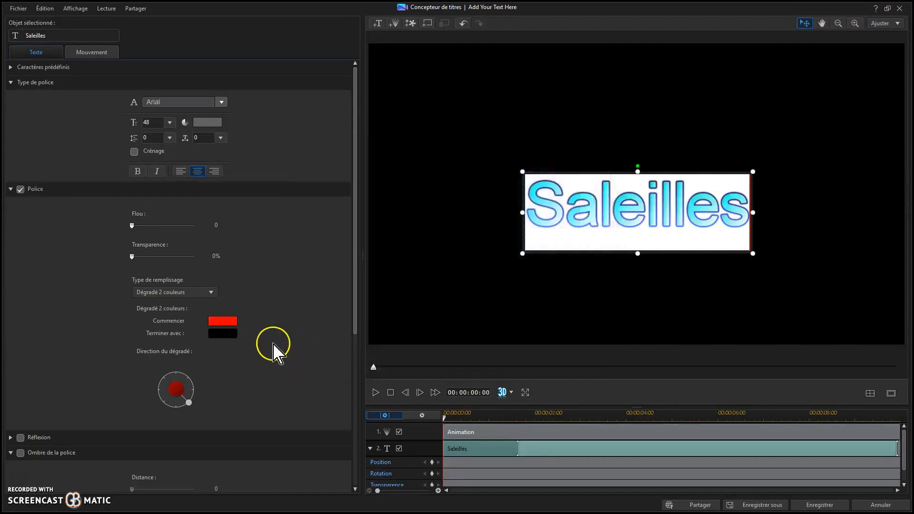
{"action": "left_click", "coordinate": [224, 333]}
{"action": "left_click", "coordinate": [330, 187]}
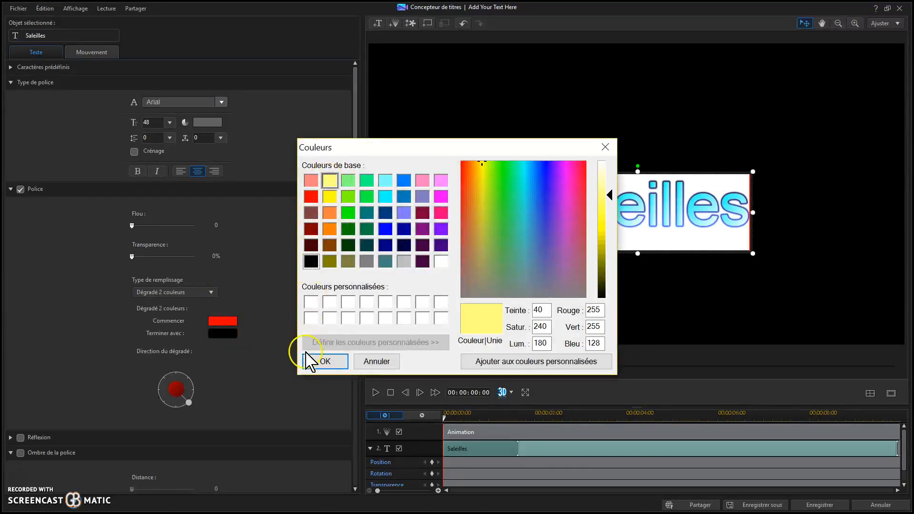
{"action": "left_click", "coordinate": [316, 364]}
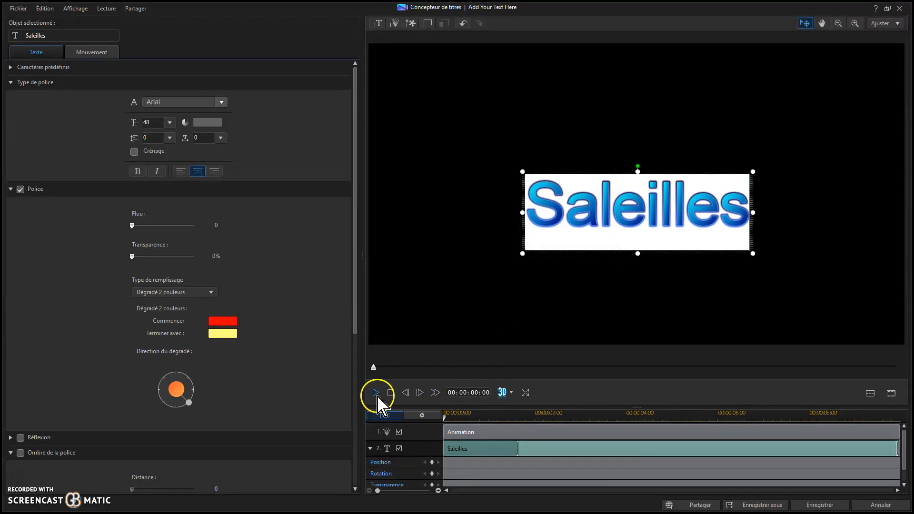
Play back the Saleilles title and save it to the timeline.
{"action": "left_click", "coordinate": [563, 454]}
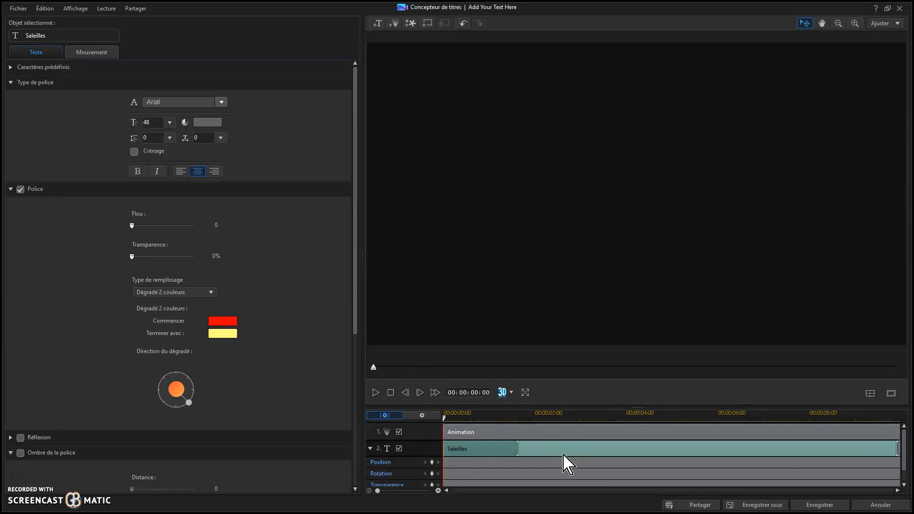
{"action": "left_click", "coordinate": [376, 392]}
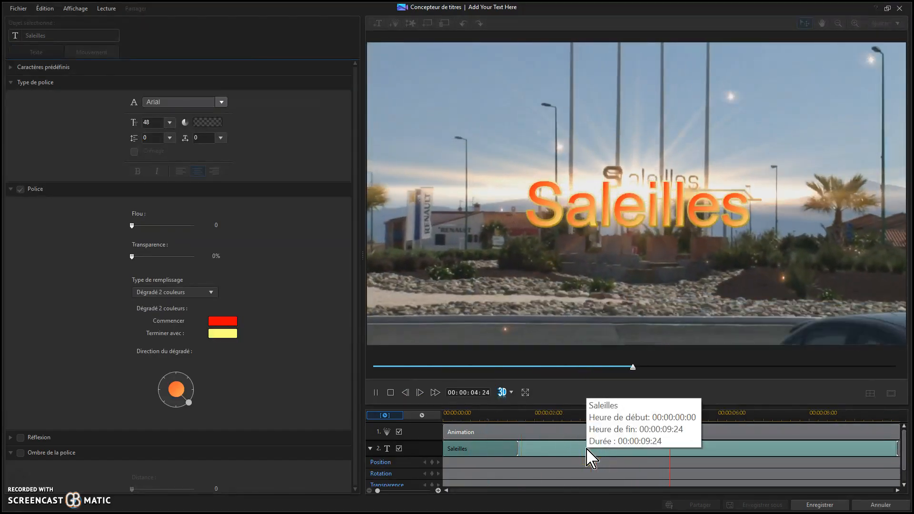
{"action": "left_click", "coordinate": [741, 437]}
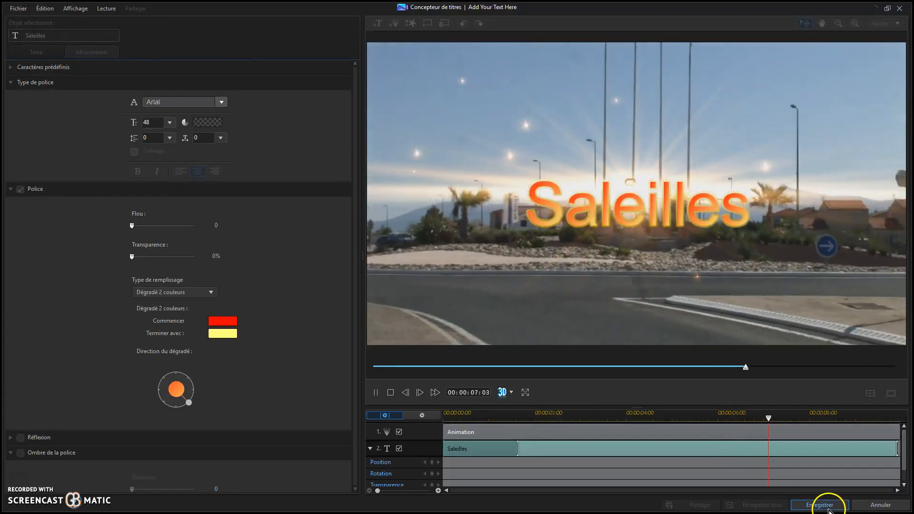
{"action": "left_click", "coordinate": [819, 505]}
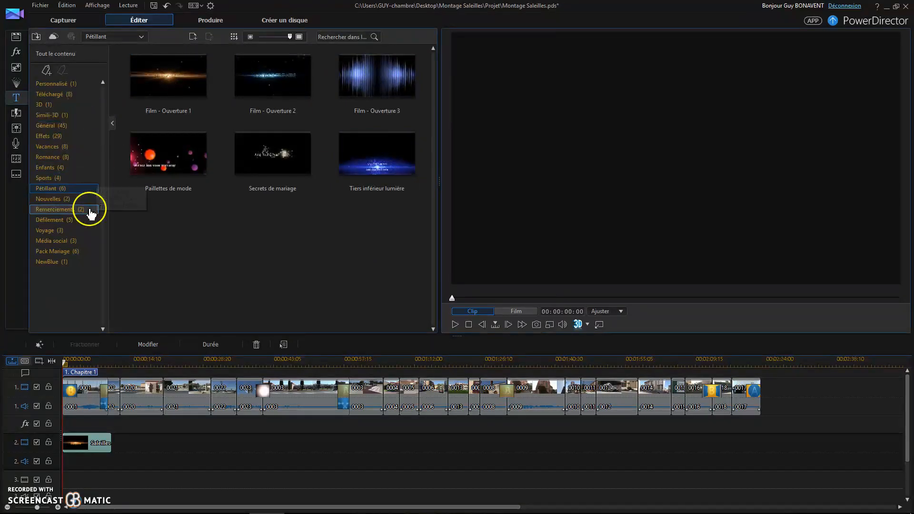
Place the Défilement perspective title from the Effets category on track 2 near the end of the video.
{"action": "left_click", "coordinate": [50, 125]}
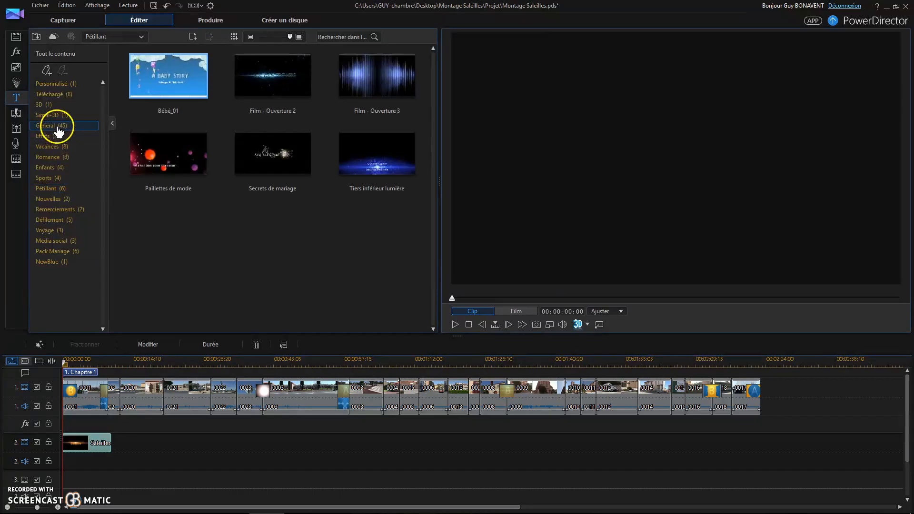
{"action": "scroll", "coordinate": [335, 188], "scroll_direction": "down", "scroll_amount": 8}
{"action": "scroll", "coordinate": [333, 183], "scroll_direction": "down", "scroll_amount": 3}
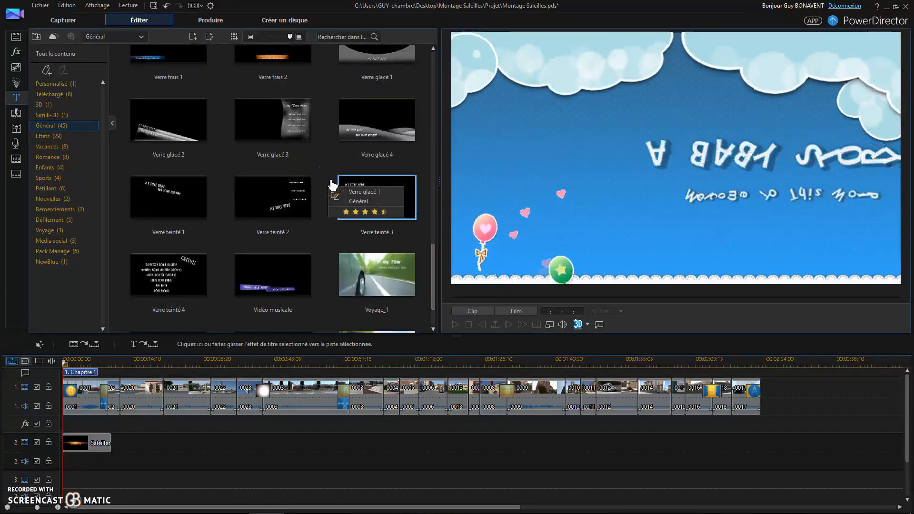
{"action": "left_click", "coordinate": [50, 136]}
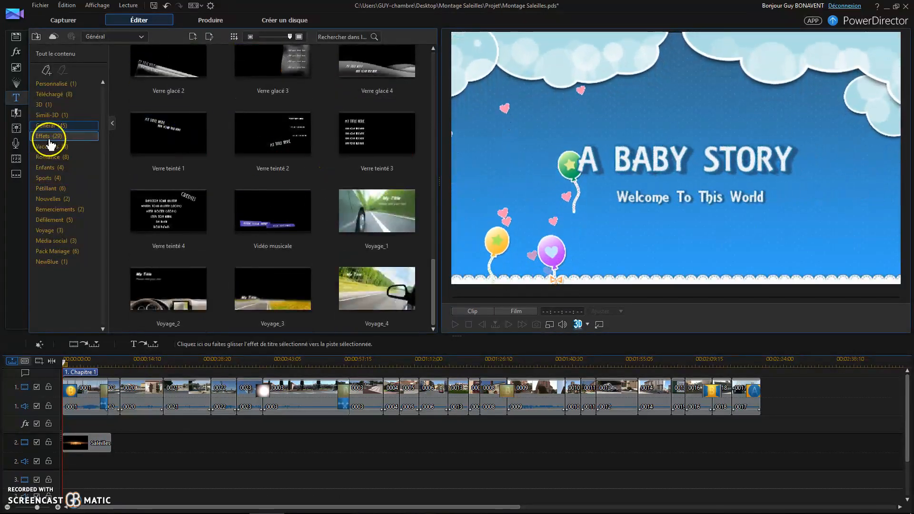
{"action": "scroll", "coordinate": [333, 168], "scroll_direction": "down", "scroll_amount": 3}
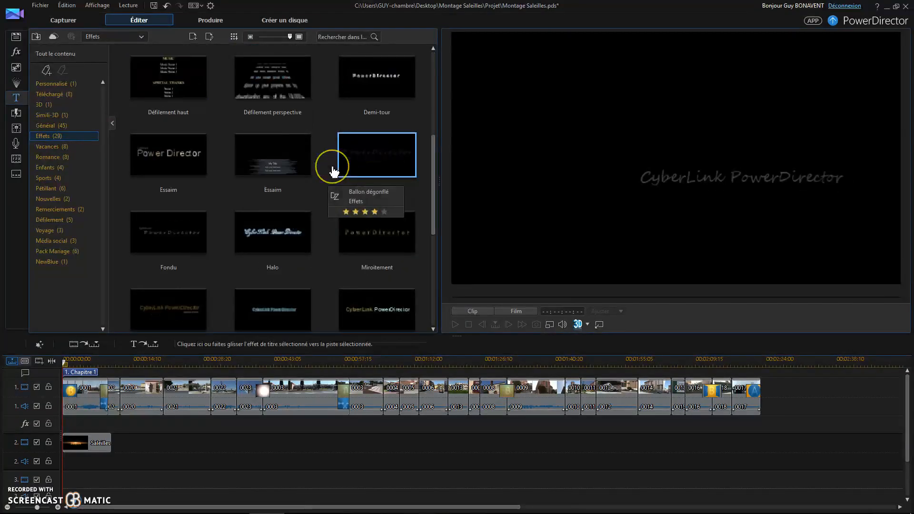
{"action": "scroll", "coordinate": [343, 176], "scroll_direction": "up", "scroll_amount": 2}
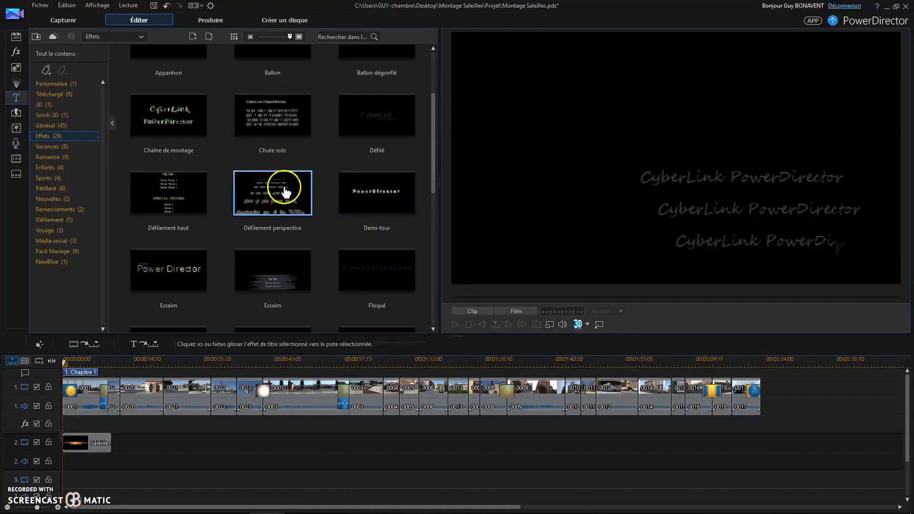
{"action": "left_click_drag", "start_coordinate": [598, 336], "coordinate": [729, 441]}
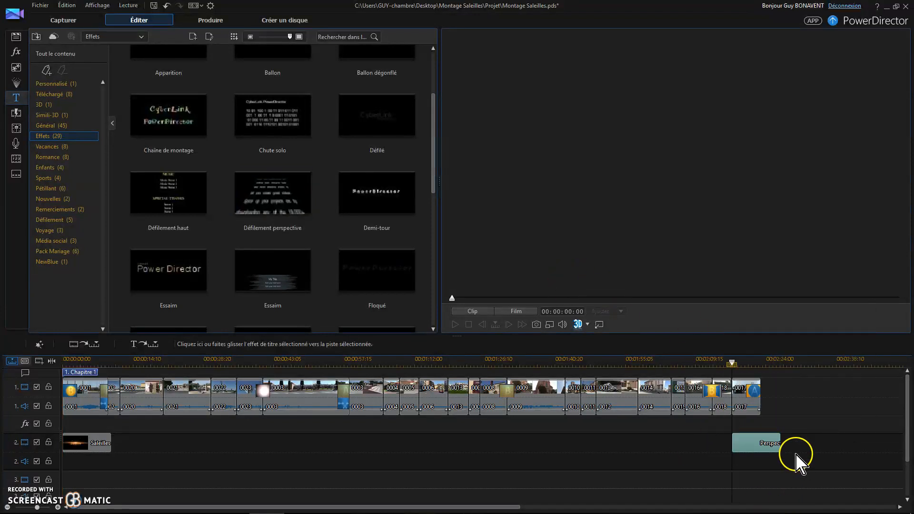
Shorten the Défilement perspective title so it ends with the last video clip.
{"action": "left_click", "coordinate": [770, 447]}
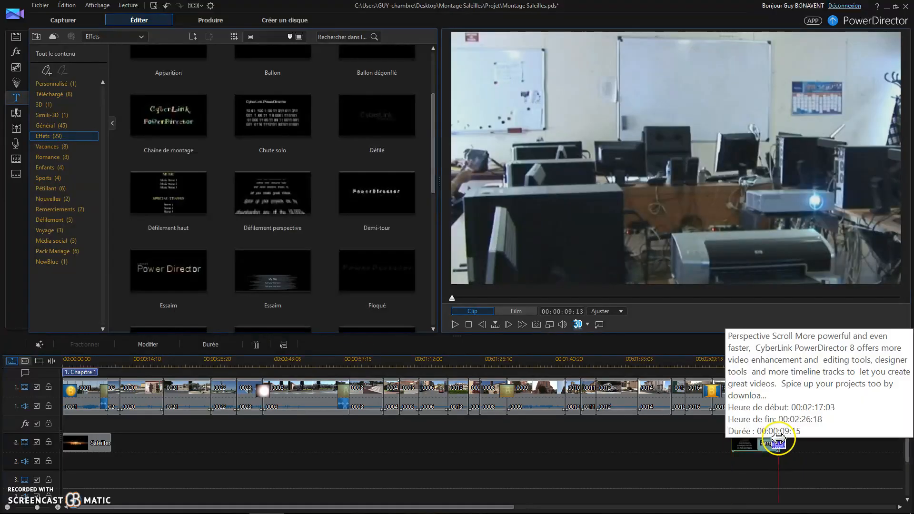
{"action": "left_click", "coordinate": [762, 440]}
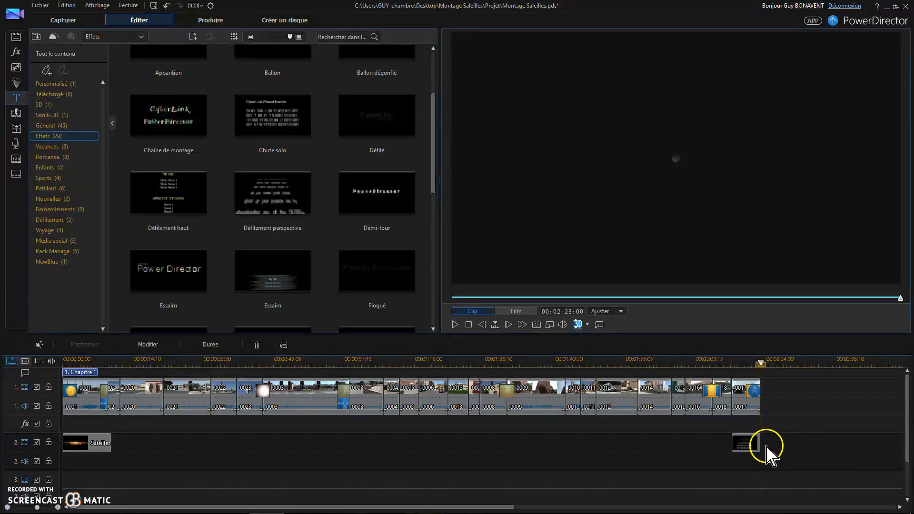
{"action": "left_click", "coordinate": [744, 448]}
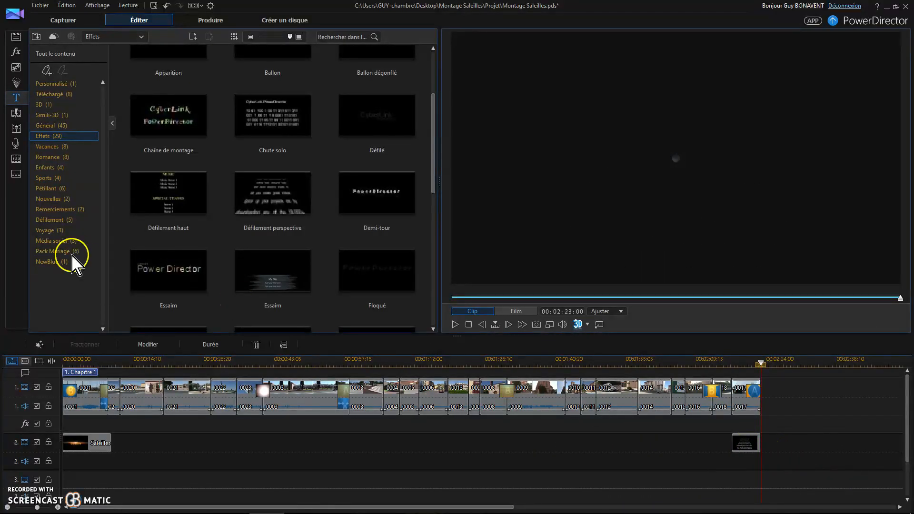
Open the closing perspective title for editing and replace its text with "FIN" and "Saleilles" on two lines.
{"action": "left_click", "coordinate": [149, 343]}
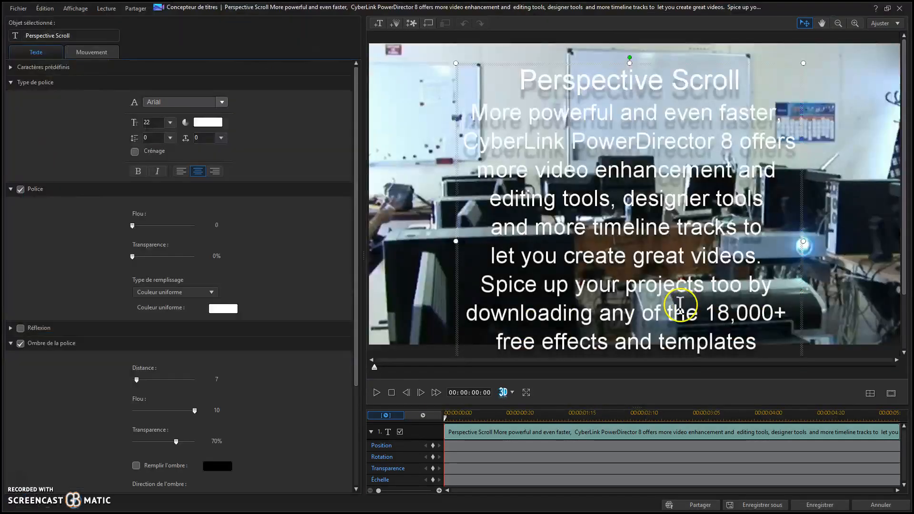
{"action": "left_click_drag", "start_coordinate": [518, 76], "coordinate": [767, 439]}
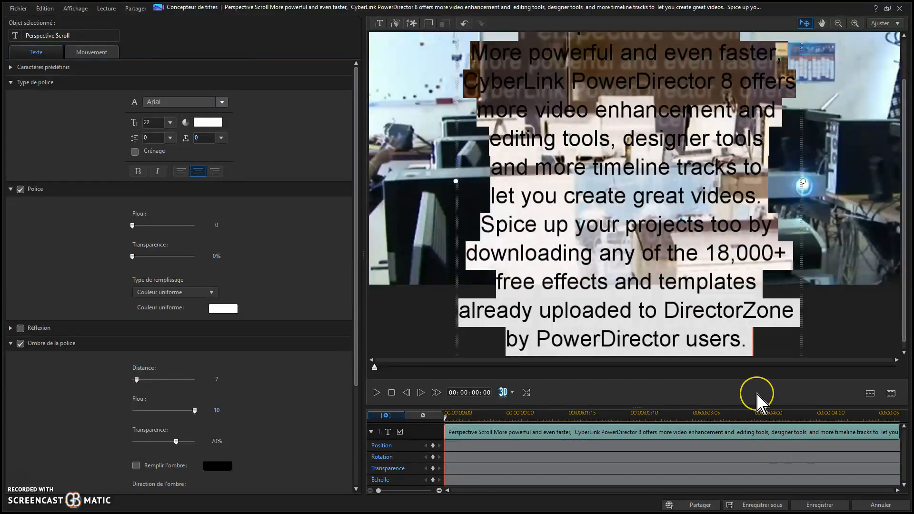
{"action": "type", "text": "FIN  "}
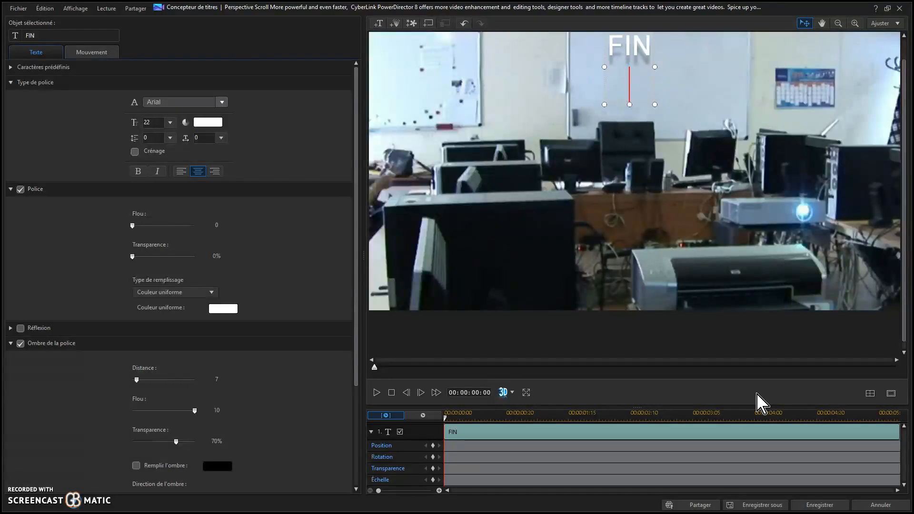
{"action": "type", "text": "Saleilles"}
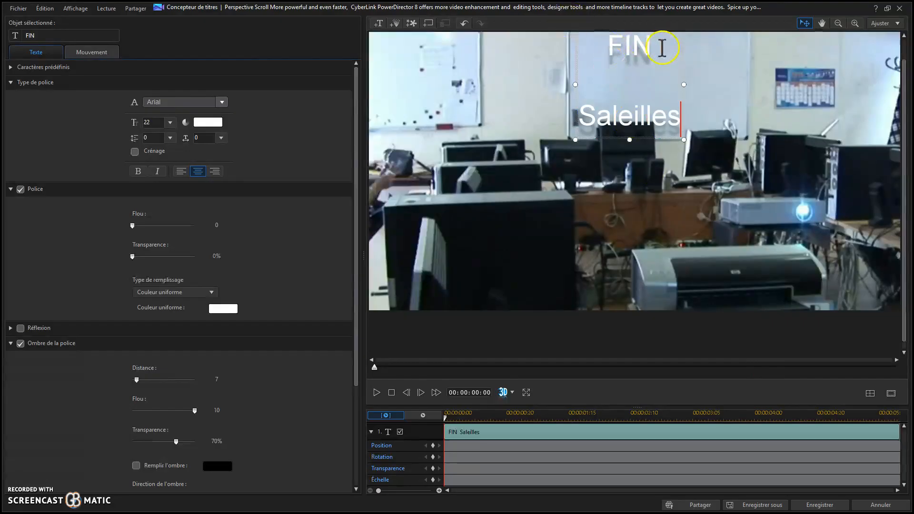
Select all the title text and set its font size to 28.
{"action": "left_click_drag", "start_coordinate": [605, 43], "coordinate": [682, 119]}
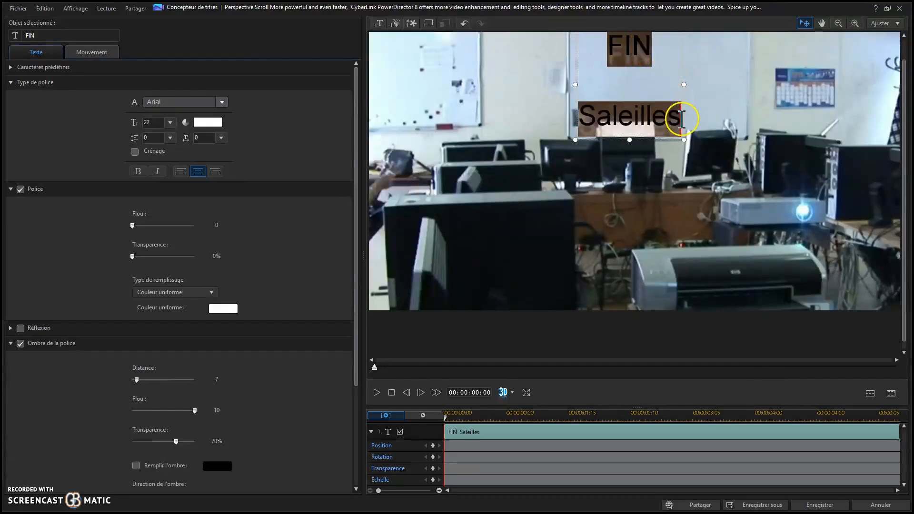
{"action": "left_click", "coordinate": [170, 123]}
{"action": "left_click", "coordinate": [157, 191]}
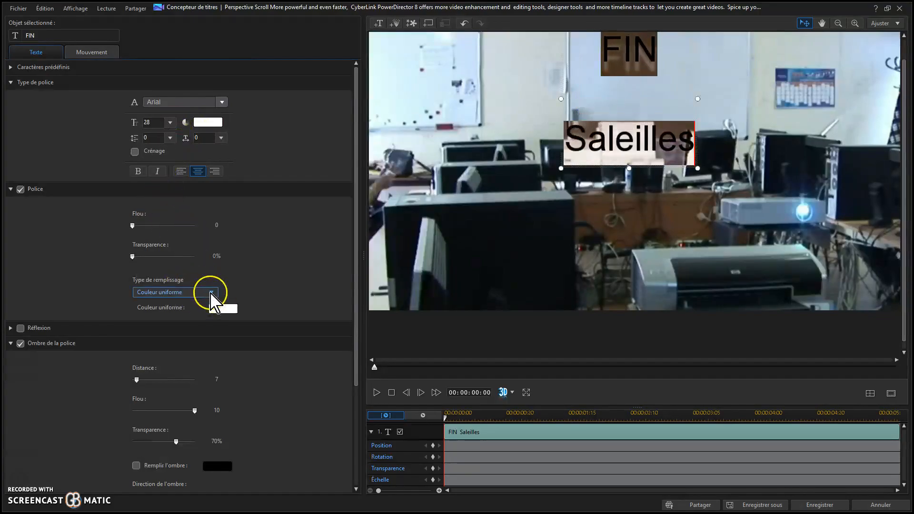
Give the title text a two-colour gradient fill starting with red and ending with light yellow.
{"action": "left_click", "coordinate": [210, 292]}
{"action": "left_click", "coordinate": [188, 313]}
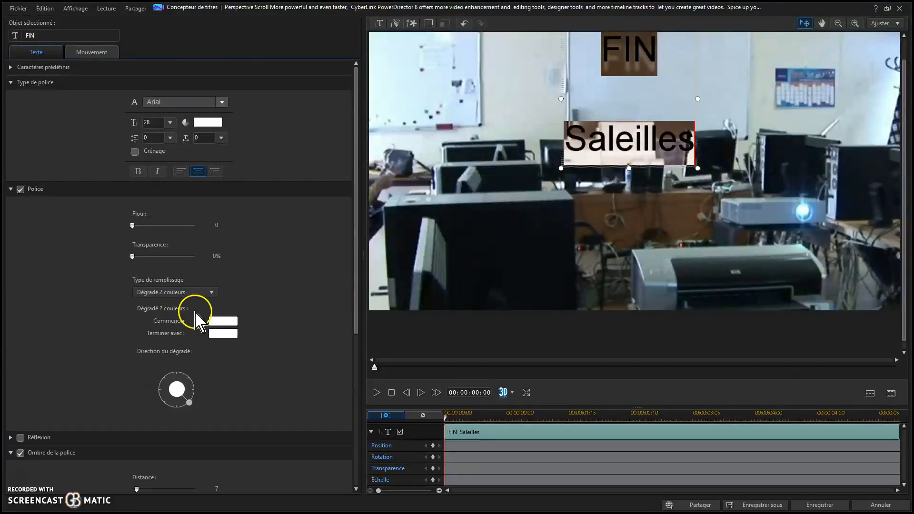
{"action": "left_click", "coordinate": [222, 322]}
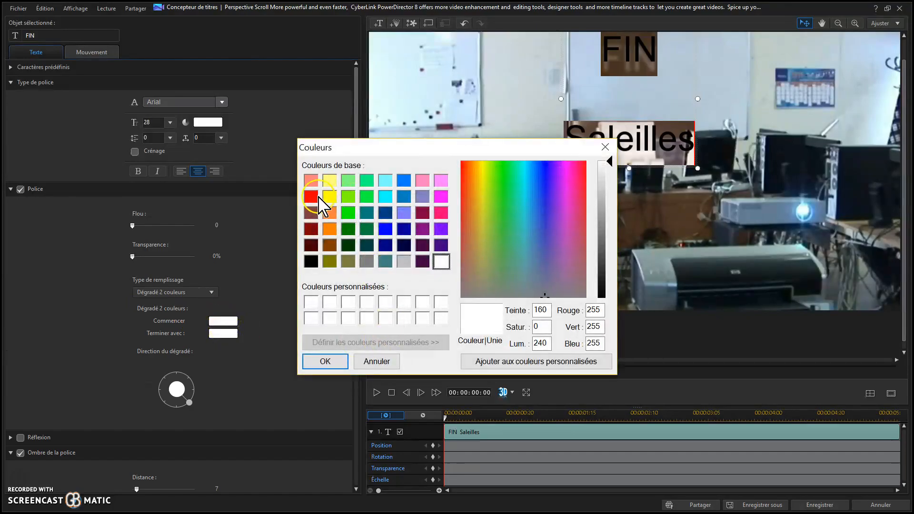
{"action": "left_click", "coordinate": [315, 197]}
{"action": "left_click", "coordinate": [329, 364]}
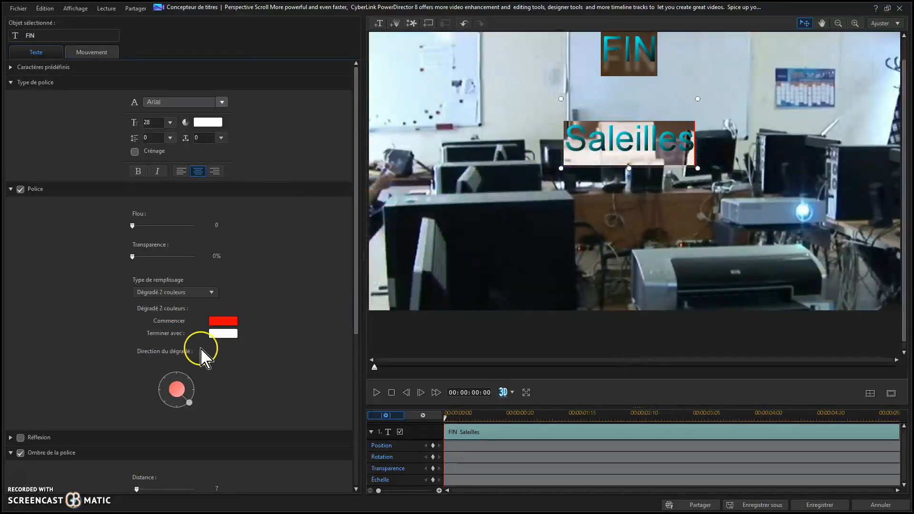
{"action": "left_click", "coordinate": [224, 333]}
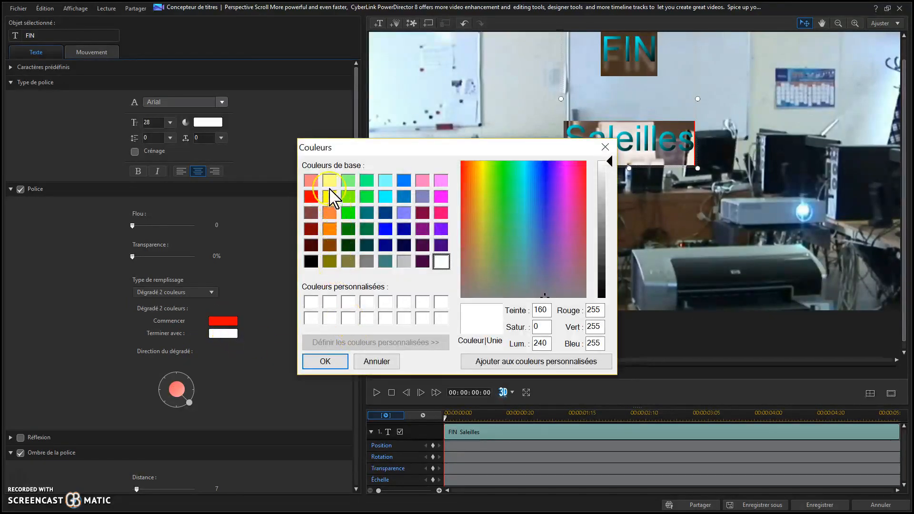
{"action": "left_click", "coordinate": [329, 181]}
{"action": "left_click", "coordinate": [325, 361]}
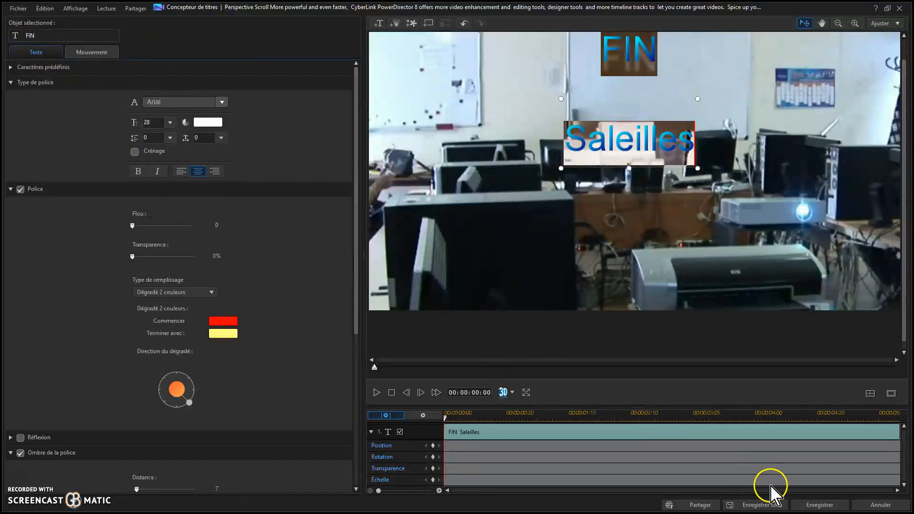
Save the closing title back to the timeline and play the video.
{"action": "left_click", "coordinate": [815, 506]}
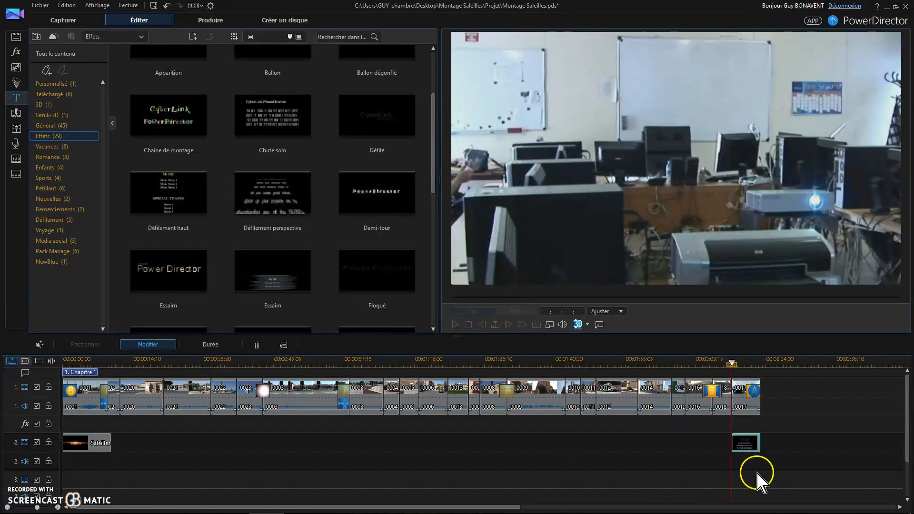
{"action": "left_click", "coordinate": [820, 410]}
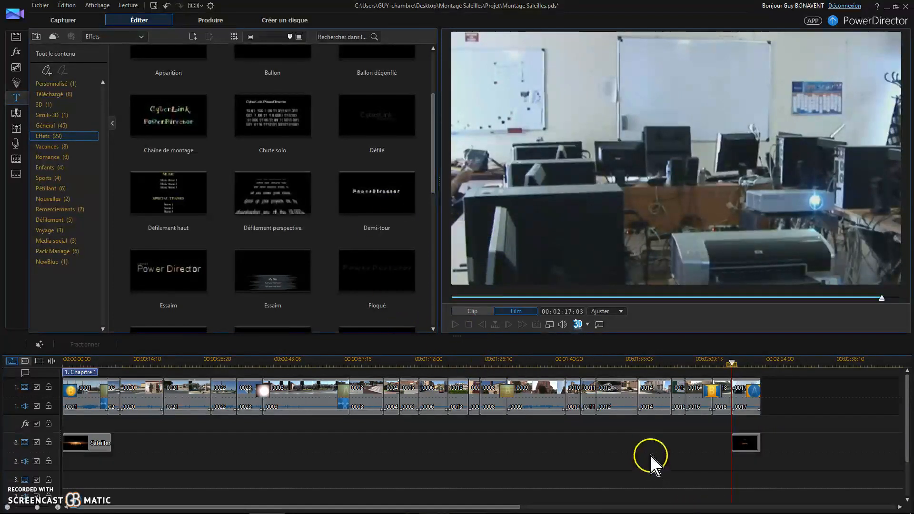
{"action": "left_click", "coordinate": [455, 324]}
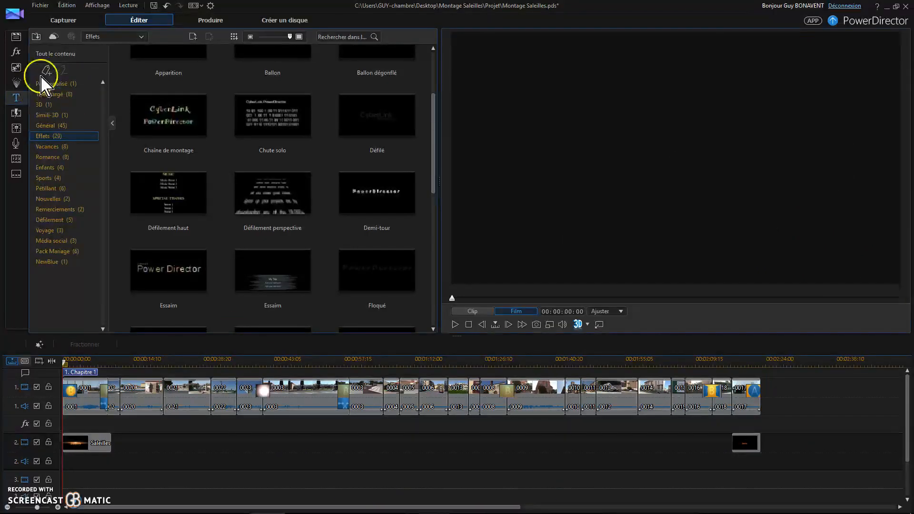
Add the Sardane-Cobla Barcelona music file from the media library to audio track 2 at the start.
{"action": "left_click", "coordinate": [17, 38]}
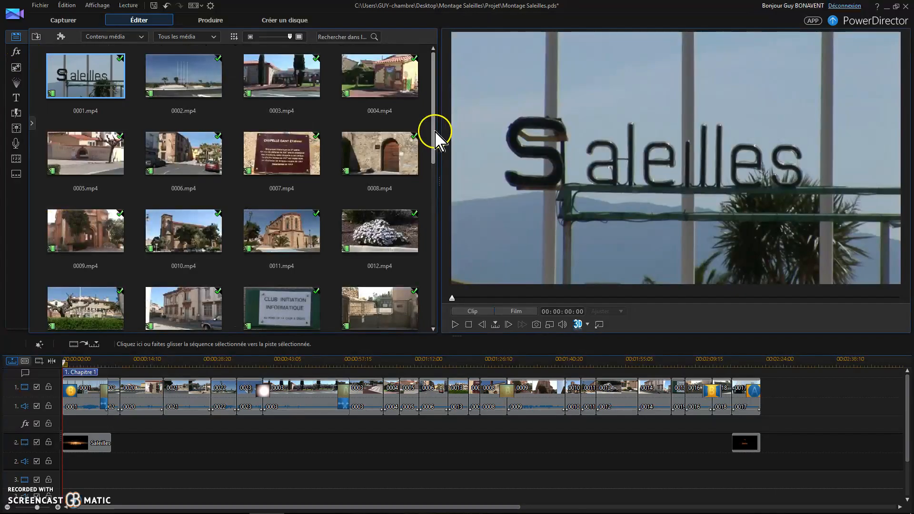
{"action": "left_click_drag", "start_coordinate": [434, 142], "coordinate": [449, 332]}
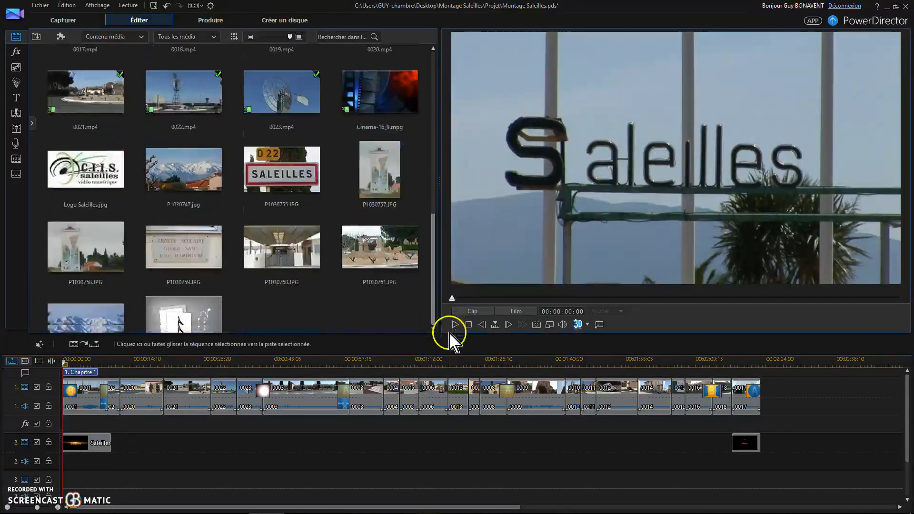
{"action": "left_click", "coordinate": [179, 309]}
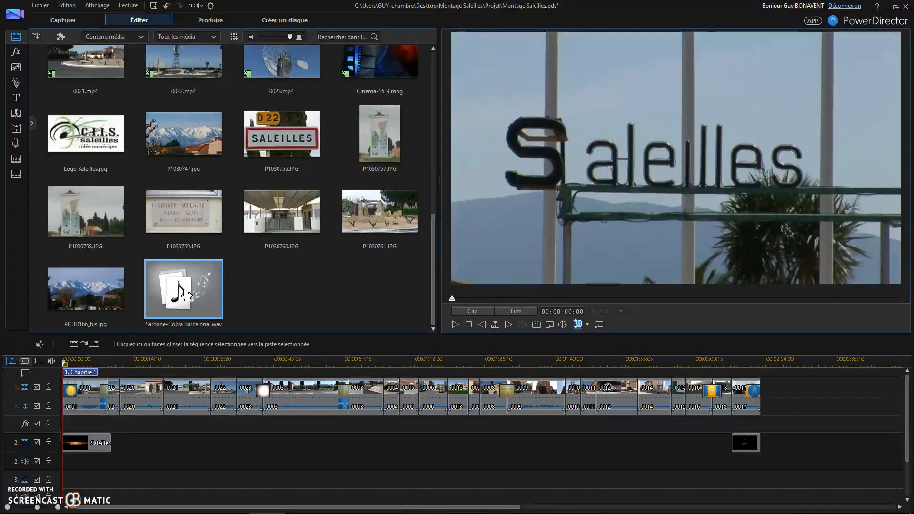
{"action": "left_click_drag", "start_coordinate": [105, 444], "coordinate": [61, 465]}
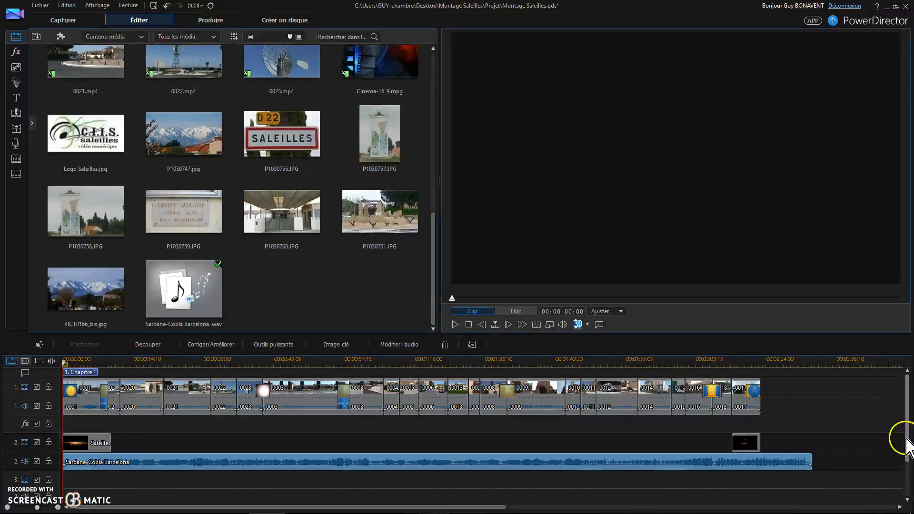
Trim the end of the music clip to the end of the video, trimming only without moving clips.
{"action": "left_click_drag", "start_coordinate": [906, 445], "coordinate": [907, 499]}
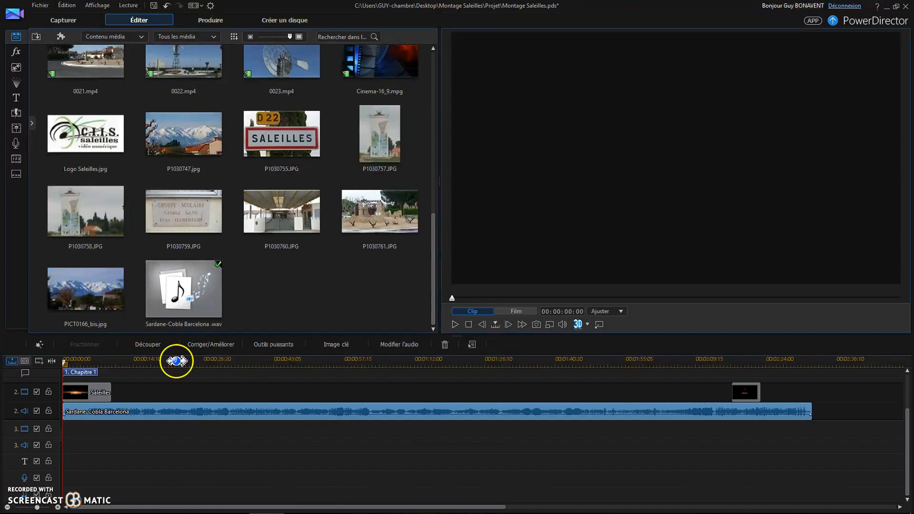
{"action": "left_click", "coordinate": [456, 324]}
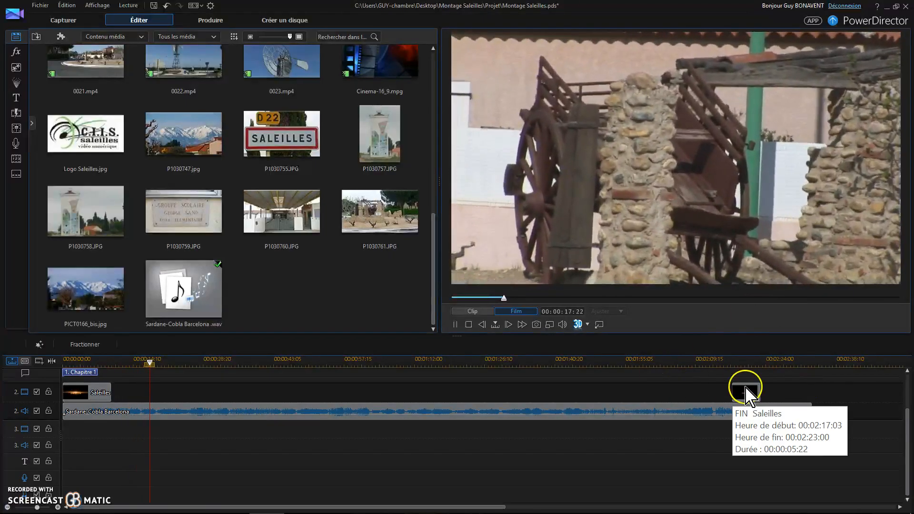
{"action": "left_click", "coordinate": [769, 412]}
{"action": "left_click_drag", "start_coordinate": [813, 409], "coordinate": [761, 408]}
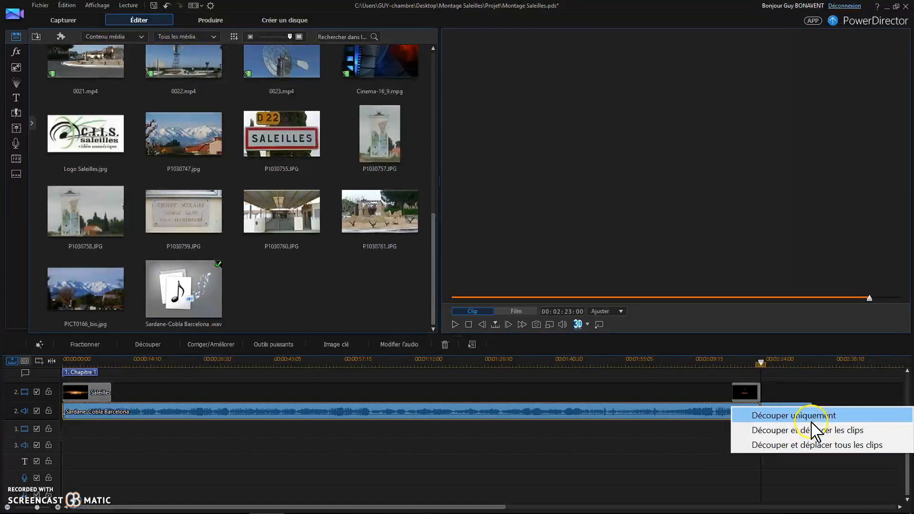
{"action": "left_click", "coordinate": [821, 417]}
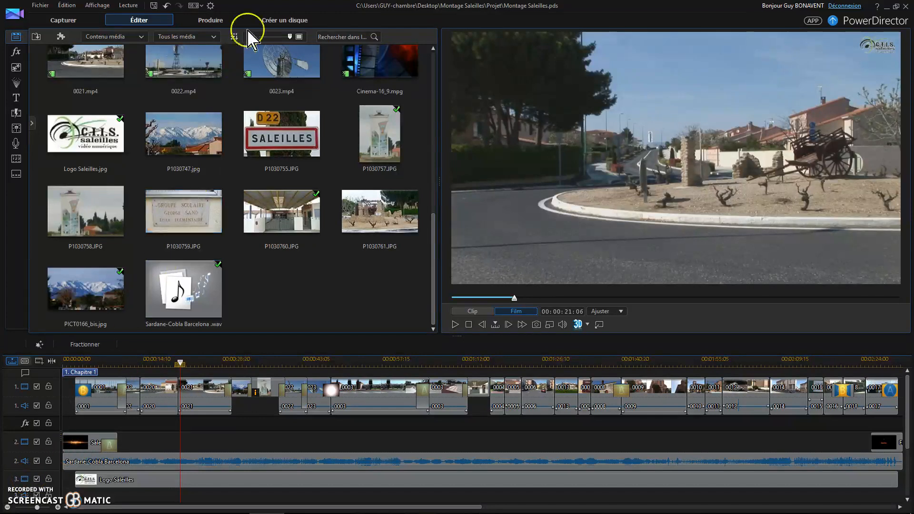
Set up production as H.264 AVC in MP4 format with the custom profile type.
{"action": "left_click", "coordinate": [210, 22]}
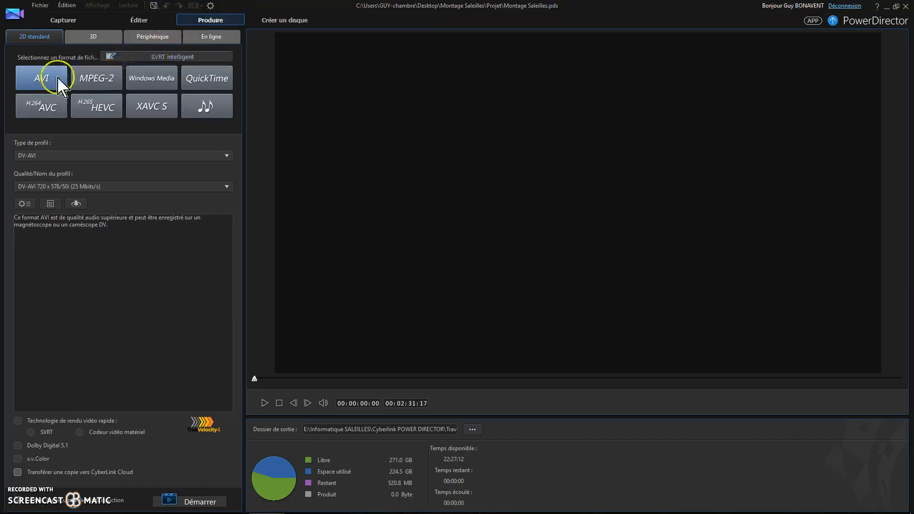
{"action": "left_click", "coordinate": [49, 106]}
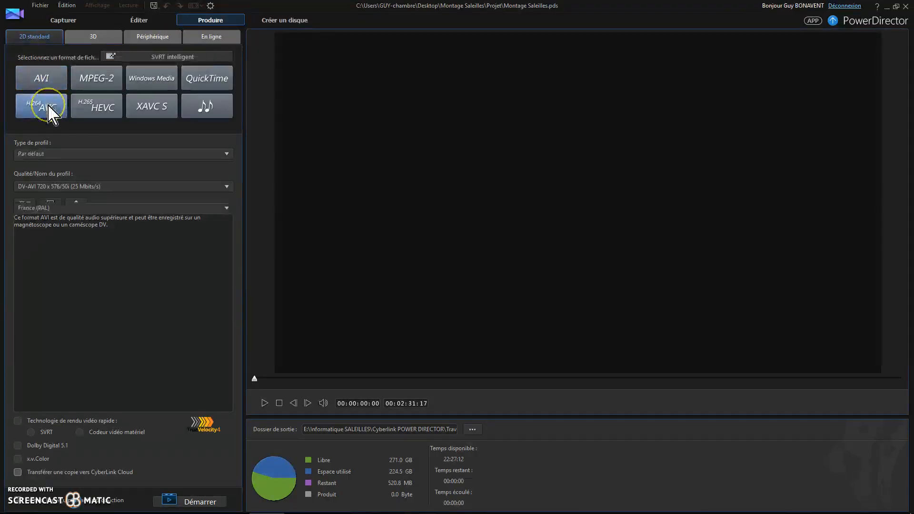
{"action": "left_click", "coordinate": [47, 126]}
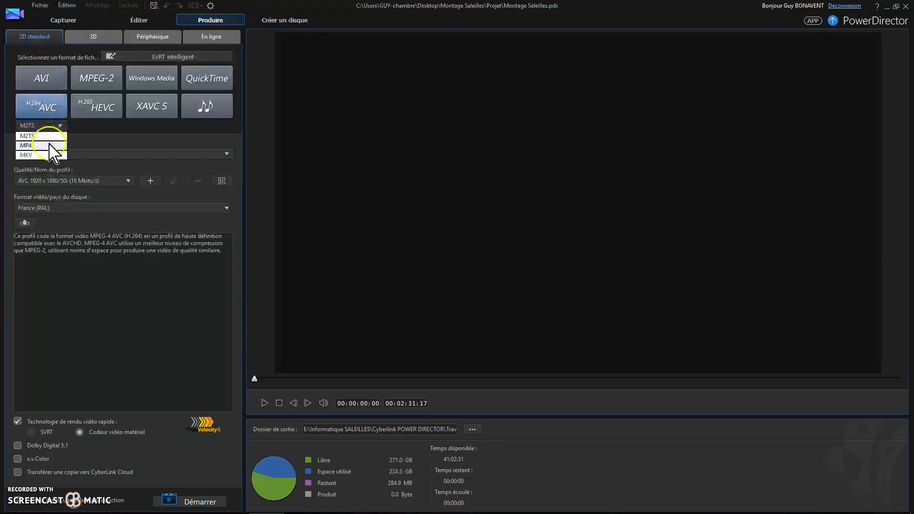
{"action": "left_click", "coordinate": [43, 146]}
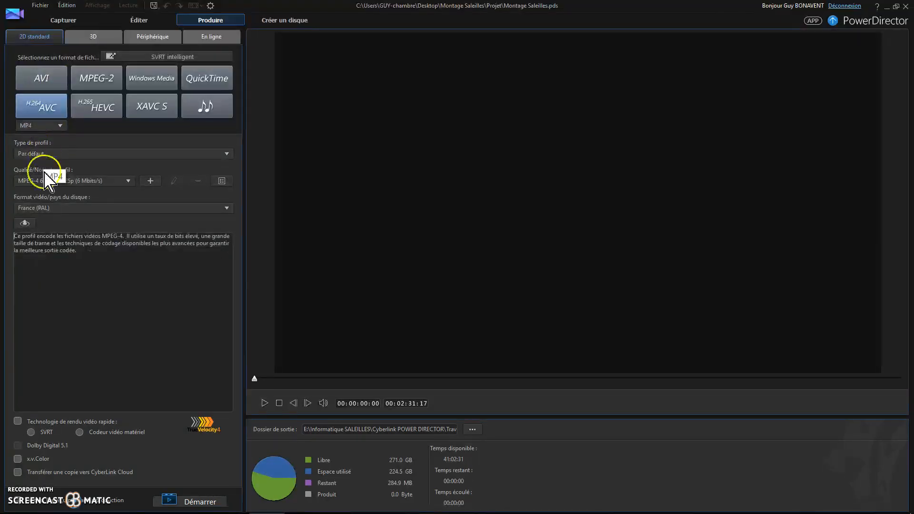
{"action": "left_click", "coordinate": [225, 154]}
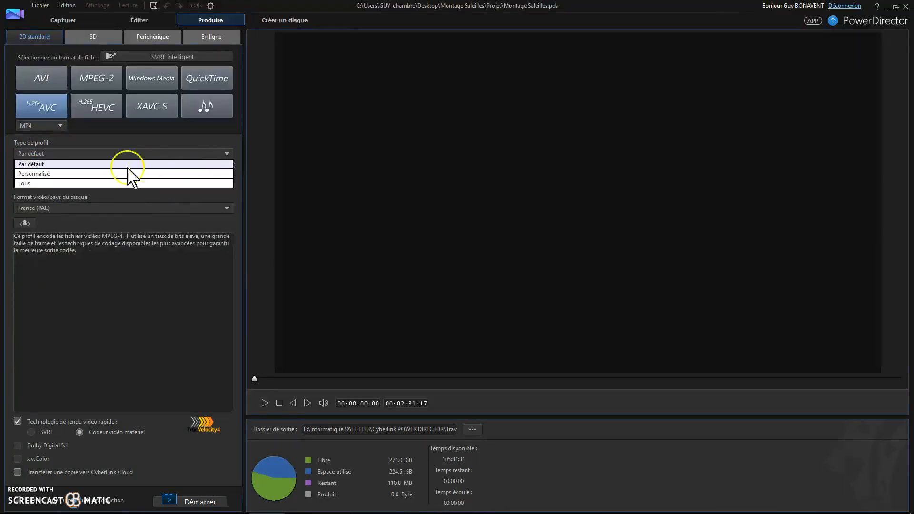
{"action": "left_click", "coordinate": [61, 175]}
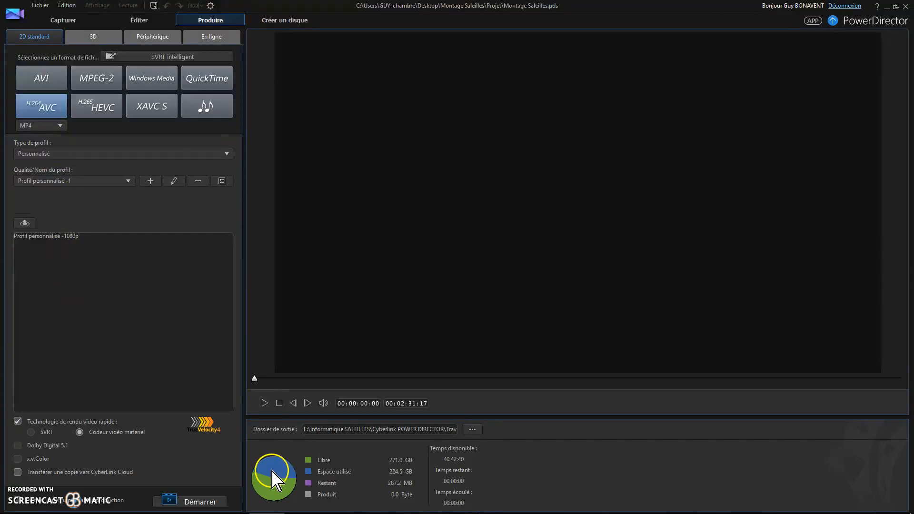
Set the output to the DVD folder inside Montage Saleilles on the Desktop, named Saleilles.
{"action": "left_click", "coordinate": [472, 430]}
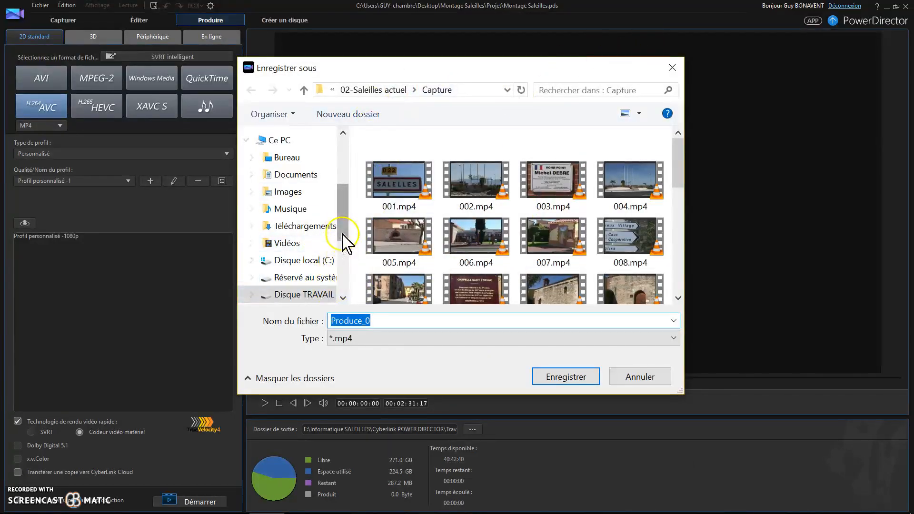
{"action": "left_click", "coordinate": [286, 158]}
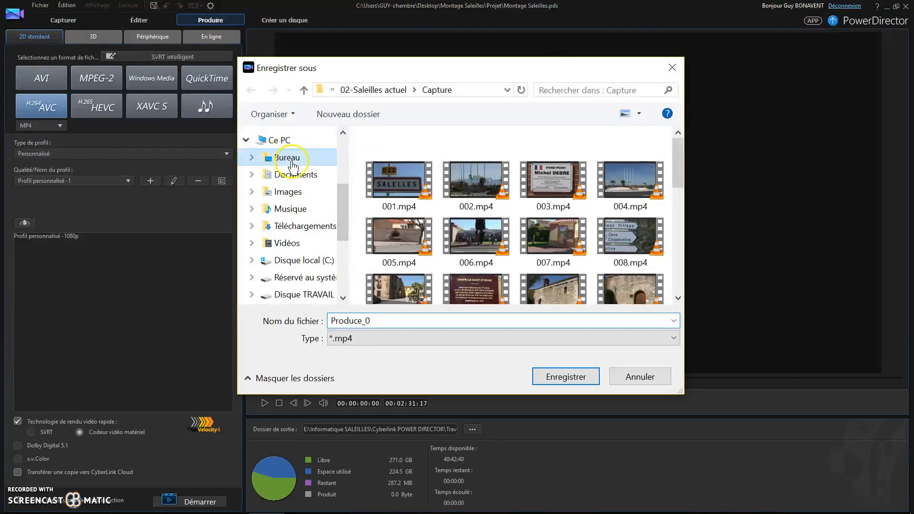
{"action": "double_click", "coordinate": [605, 180]}
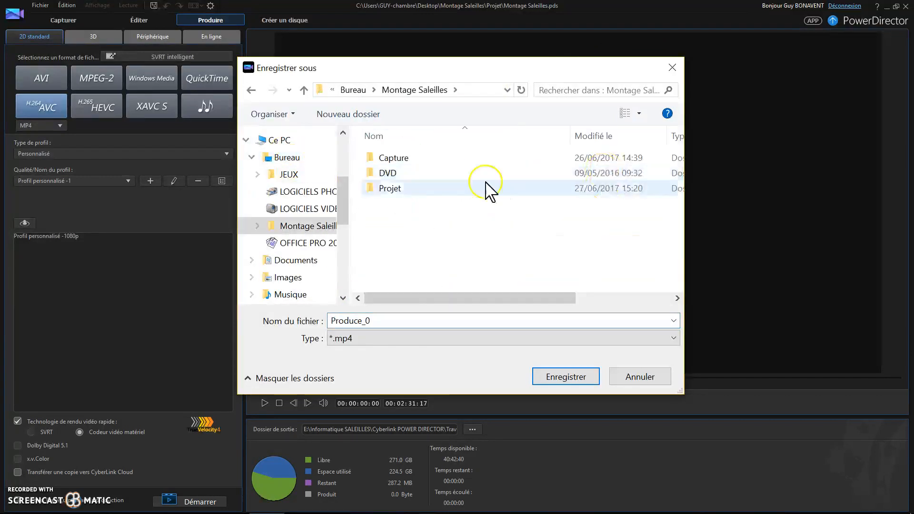
{"action": "double_click", "coordinate": [389, 175]}
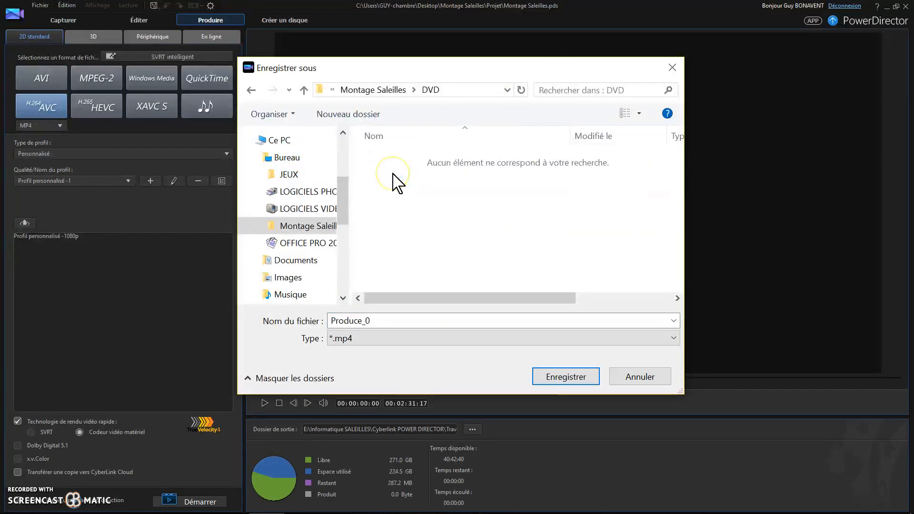
{"action": "double_click", "coordinate": [384, 319]}
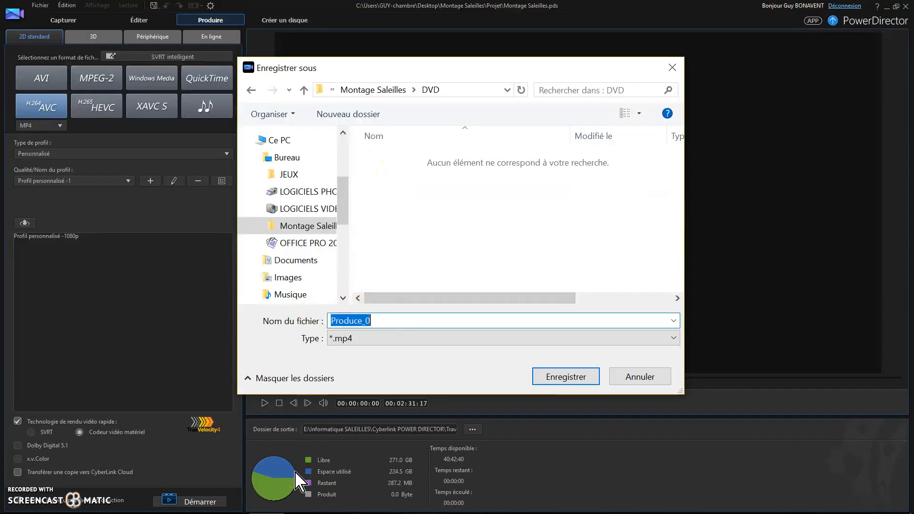
{"action": "type", "text": "Saleilles"}
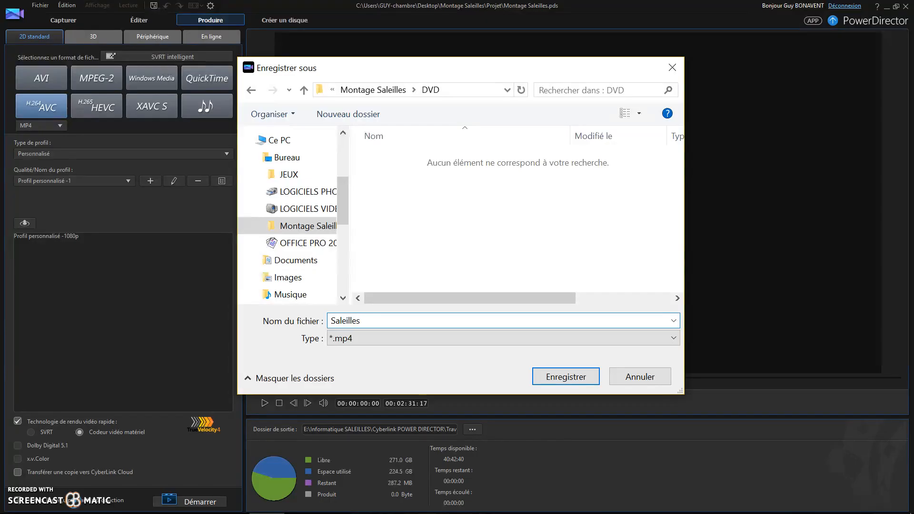
{"action": "left_click", "coordinate": [566, 377]}
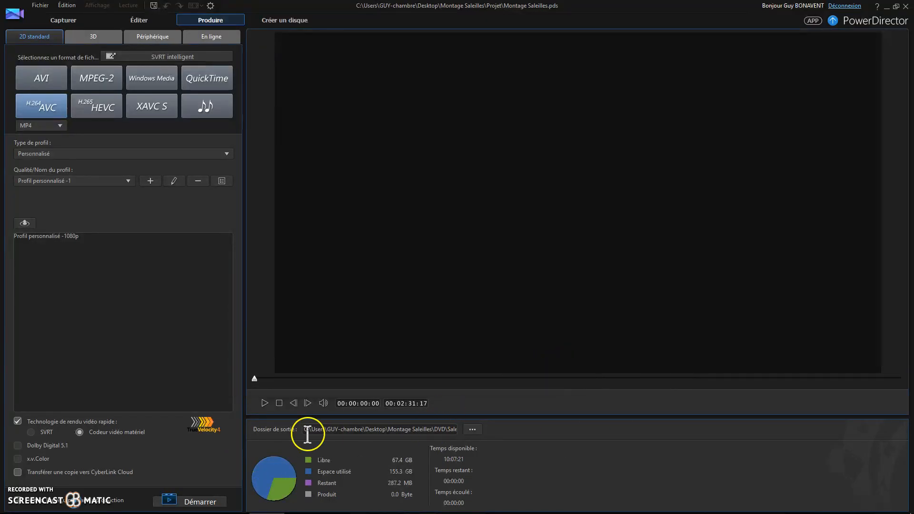
Start producing the final video file.
{"action": "left_click", "coordinate": [205, 505]}
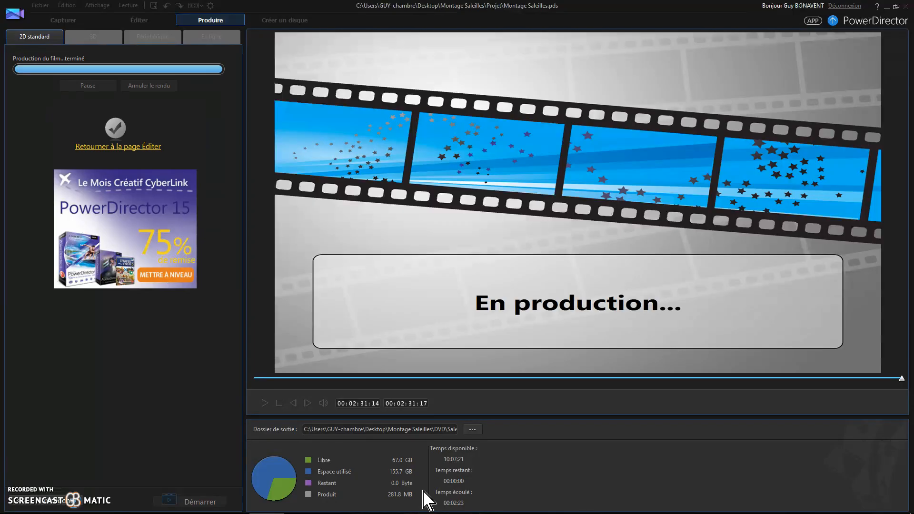
{"action": "left_click", "coordinate": [538, 464]}
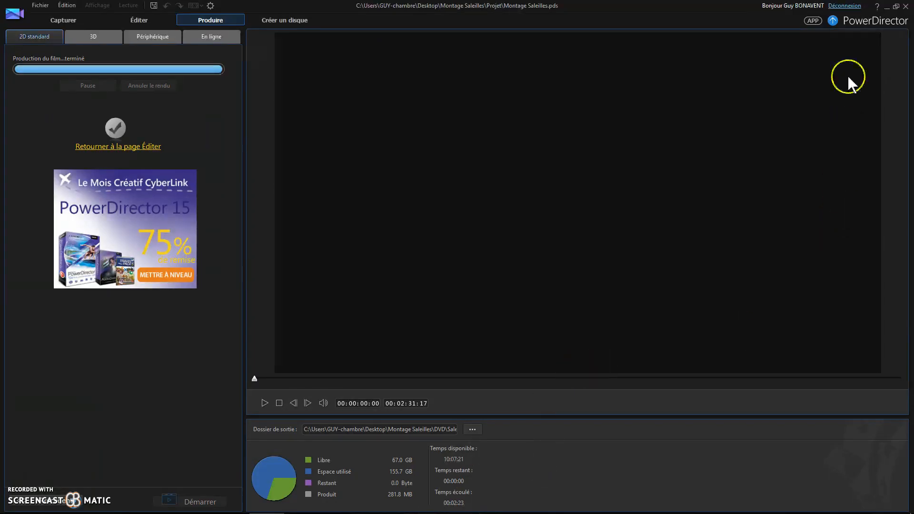